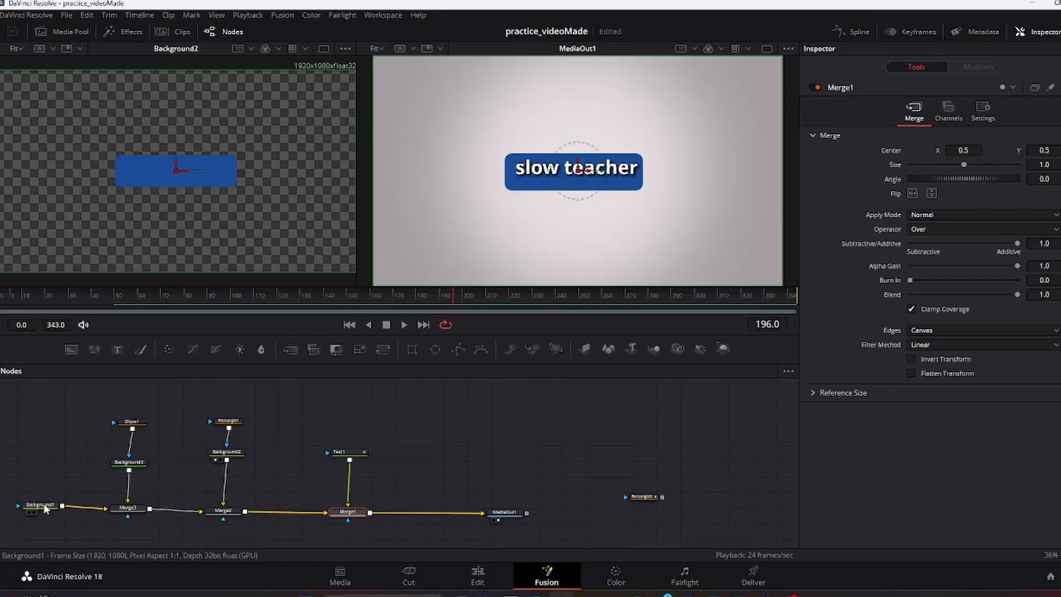
- Preview the Background1 node on its own in the first viewer, followed by the Background2 node
{"action": "left_click_drag", "start_coordinate": [46, 504], "coordinate": [38, 506]}
{"action": "left_click", "coordinate": [37, 508]}
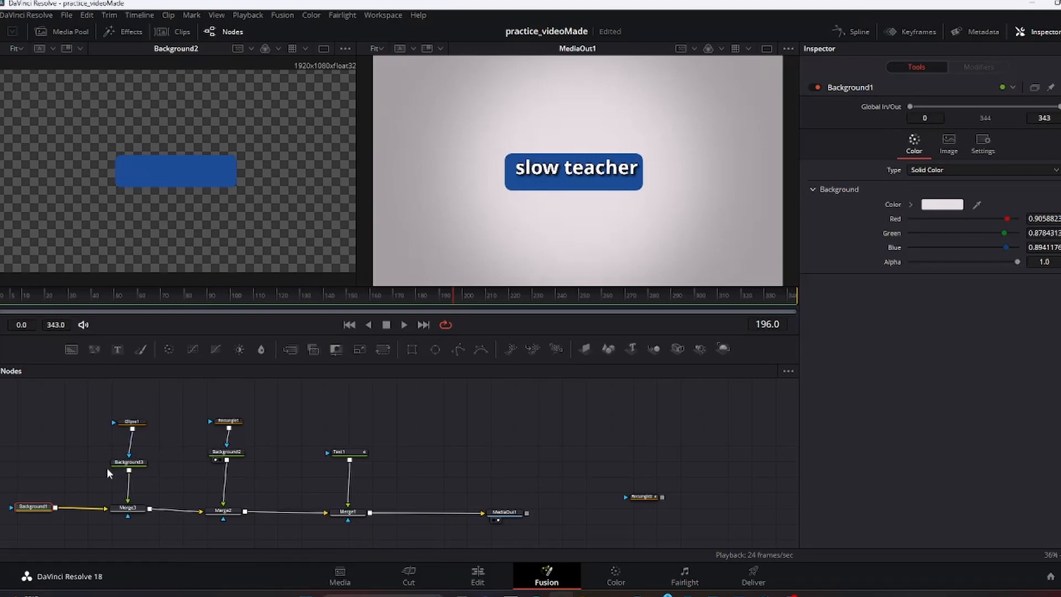
{"action": "left_click", "coordinate": [23, 514]}
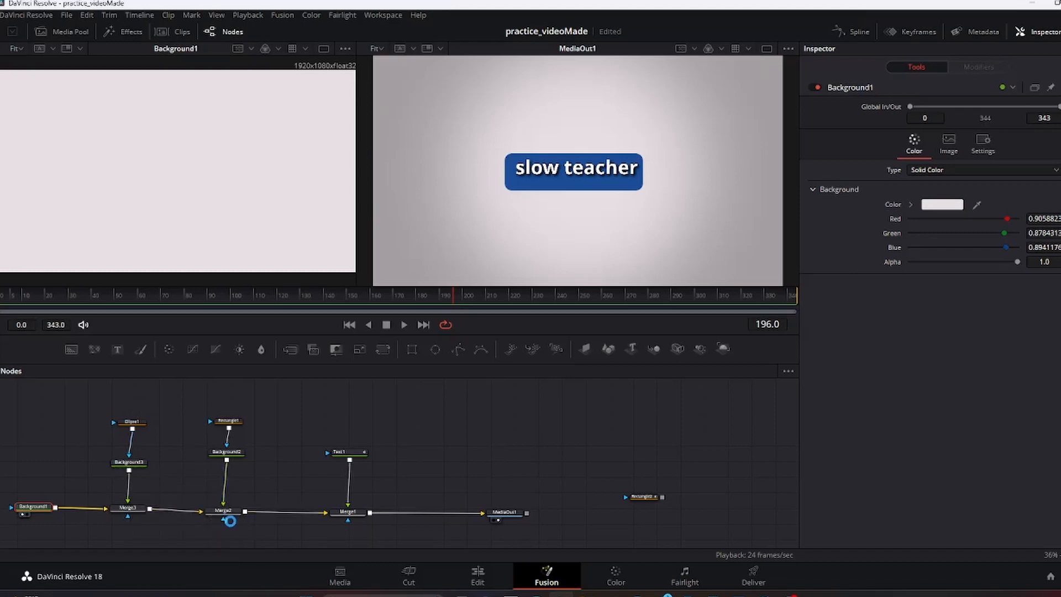
{"action": "left_click", "coordinate": [225, 456]}
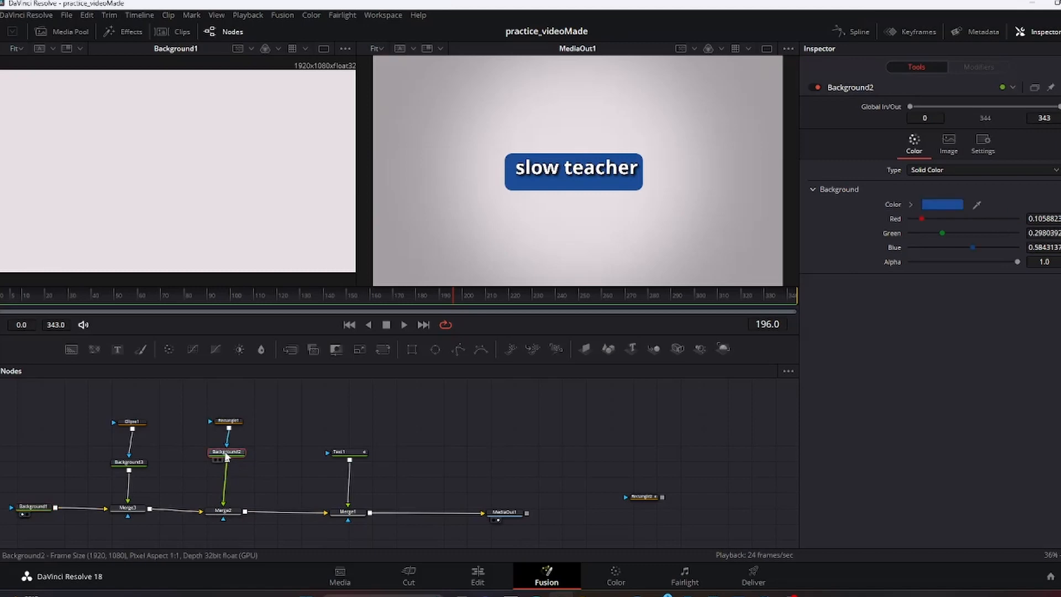
{"action": "key", "text": "1"}
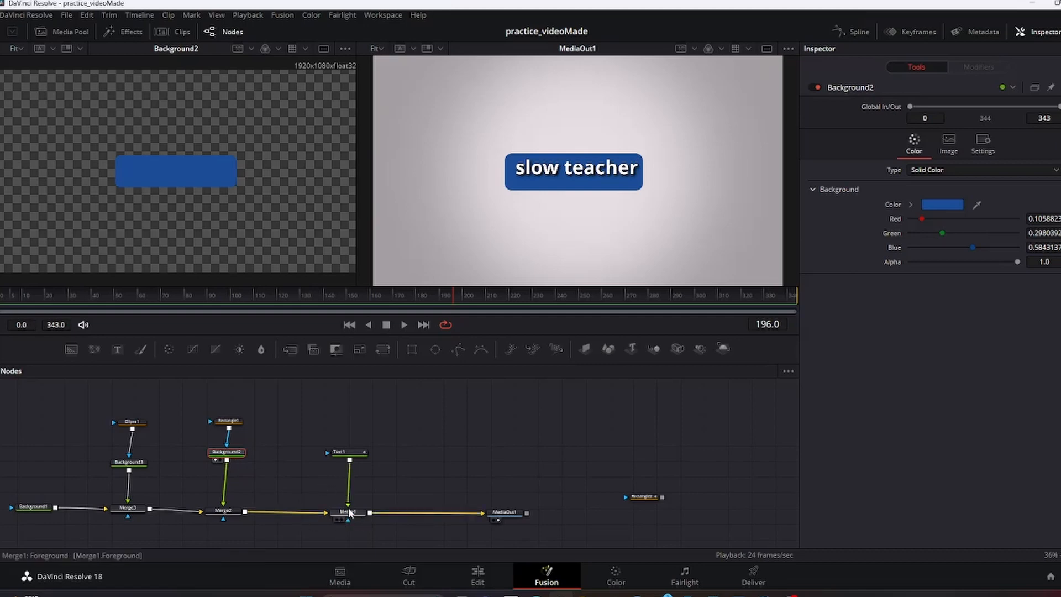
- Select the Text1 node and nudge the "slow teacher" text so it sits centred vertically on the blue box
{"action": "left_click", "coordinate": [348, 454]}
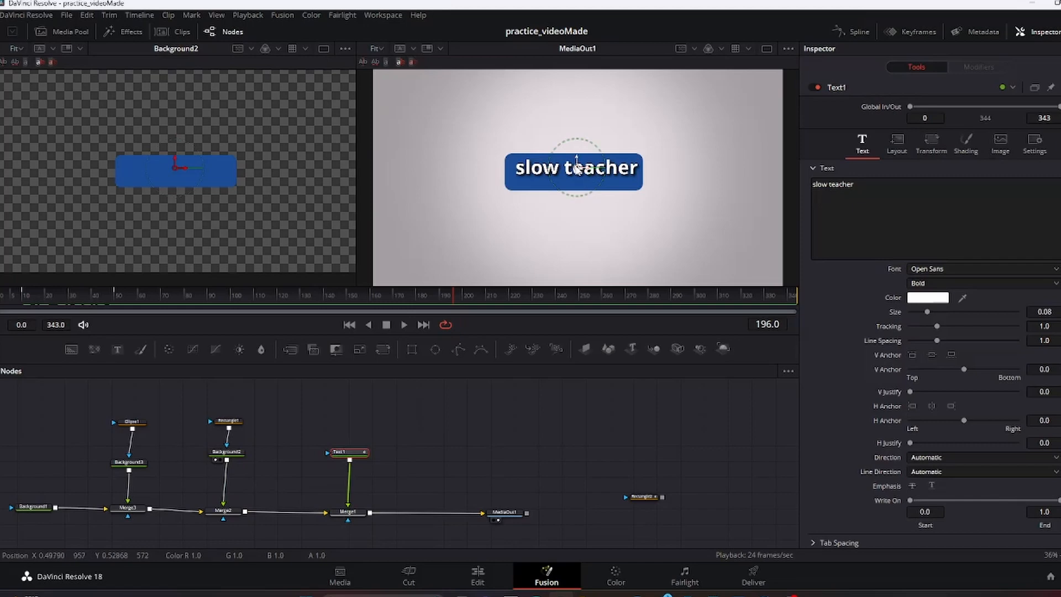
{"action": "left_click_drag", "start_coordinate": [578, 162], "coordinate": [580, 162]}
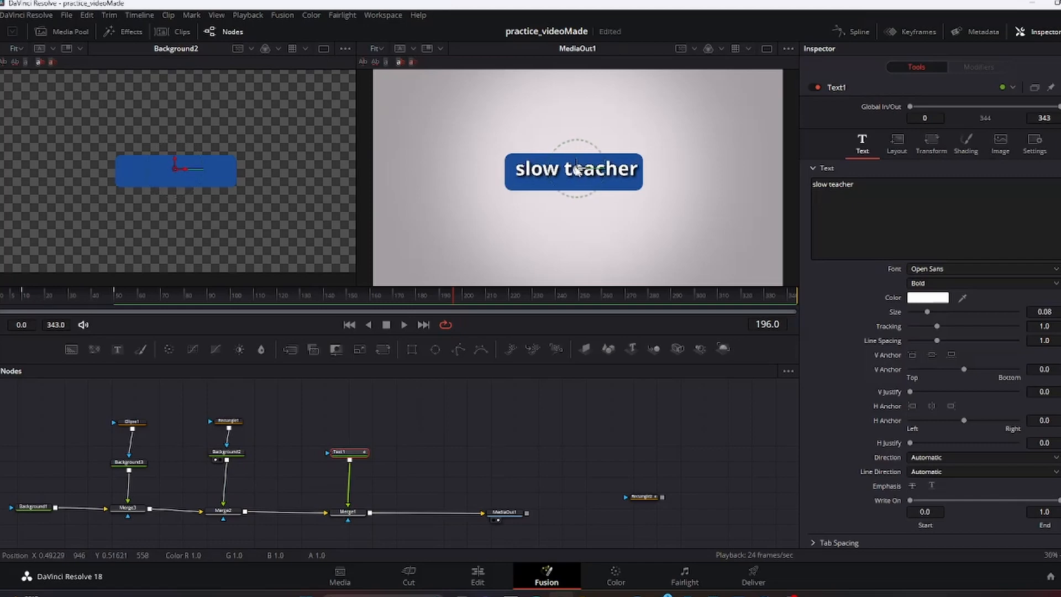
{"action": "left_click", "coordinate": [413, 424]}
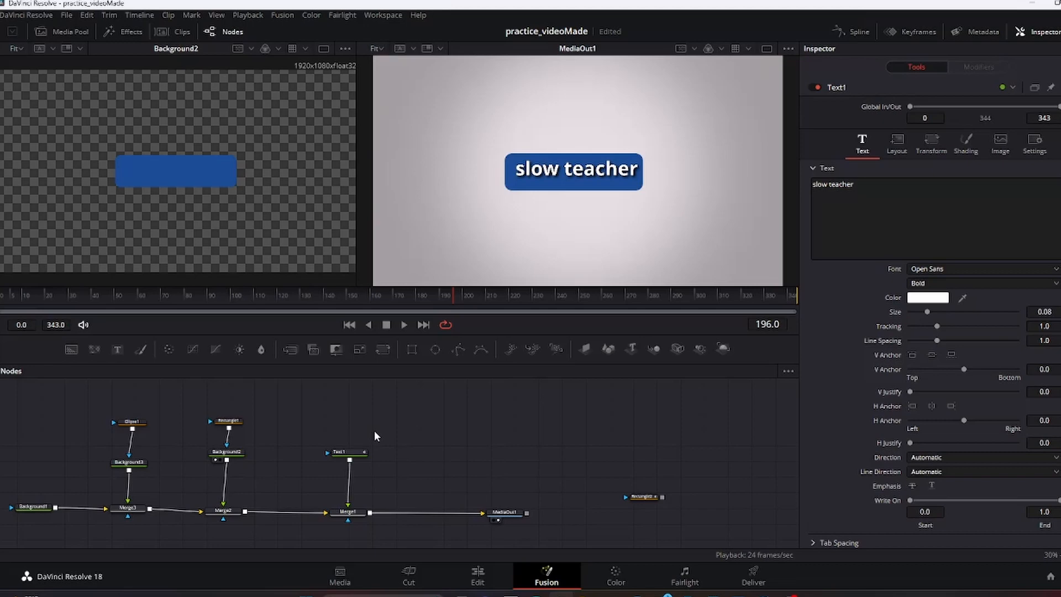
{"action": "left_click", "coordinate": [348, 454]}
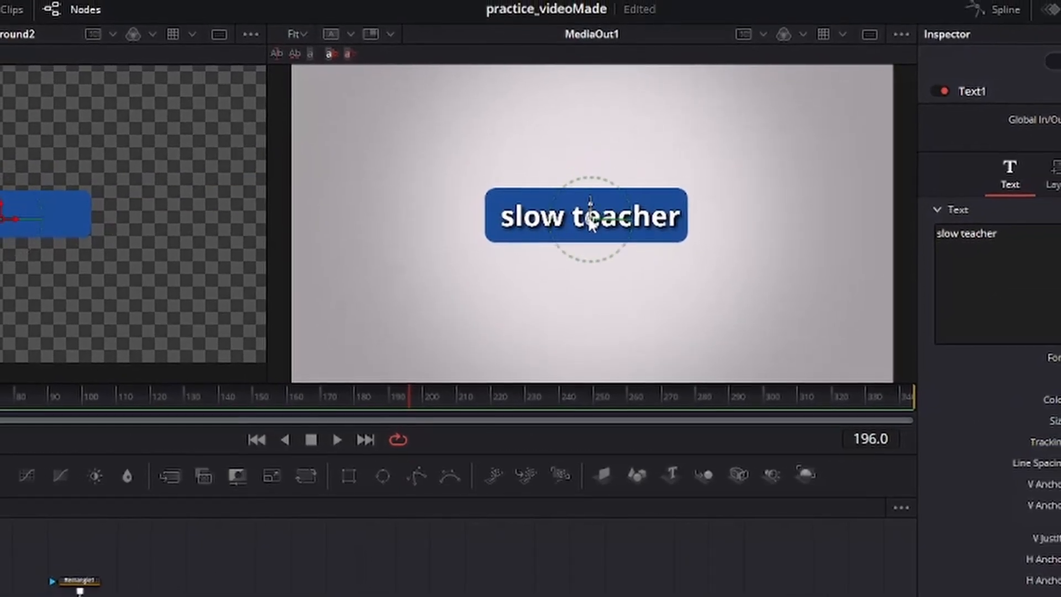
{"action": "mouse_move", "coordinate": [590, 224]}
{"action": "left_mouse_down"}
{"action": "mouse_move", "coordinate": [591, 308]}
{"action": "mouse_move", "coordinate": [586, 225]}
{"action": "left_mouse_up"}
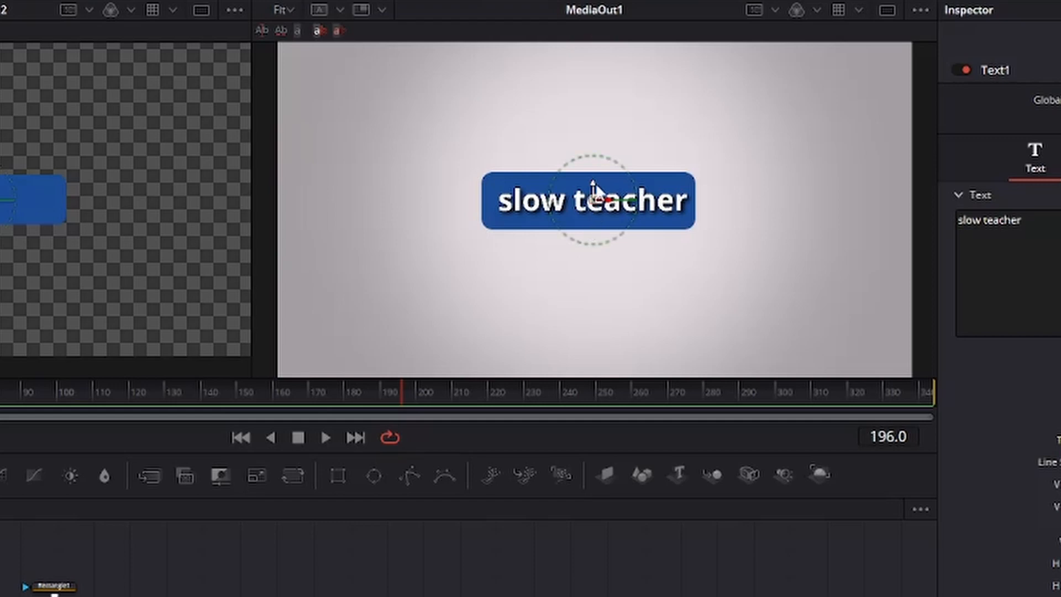
{"action": "mouse_move", "coordinate": [598, 199]}
{"action": "left_mouse_down"}
{"action": "mouse_move", "coordinate": [727, 202]}
{"action": "mouse_move", "coordinate": [596, 194]}
{"action": "mouse_move", "coordinate": [598, 203]}
{"action": "left_mouse_up"}
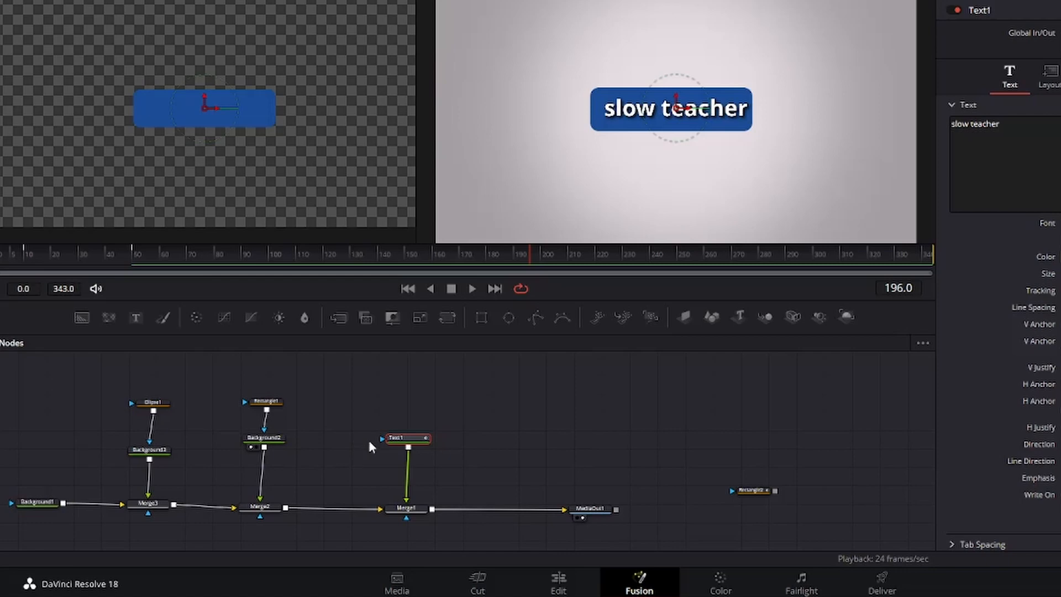
- Examine how Merge1 and Merge2 combine their inputs, moving the Text1 node closer to Merge1
{"action": "left_click", "coordinate": [407, 507]}
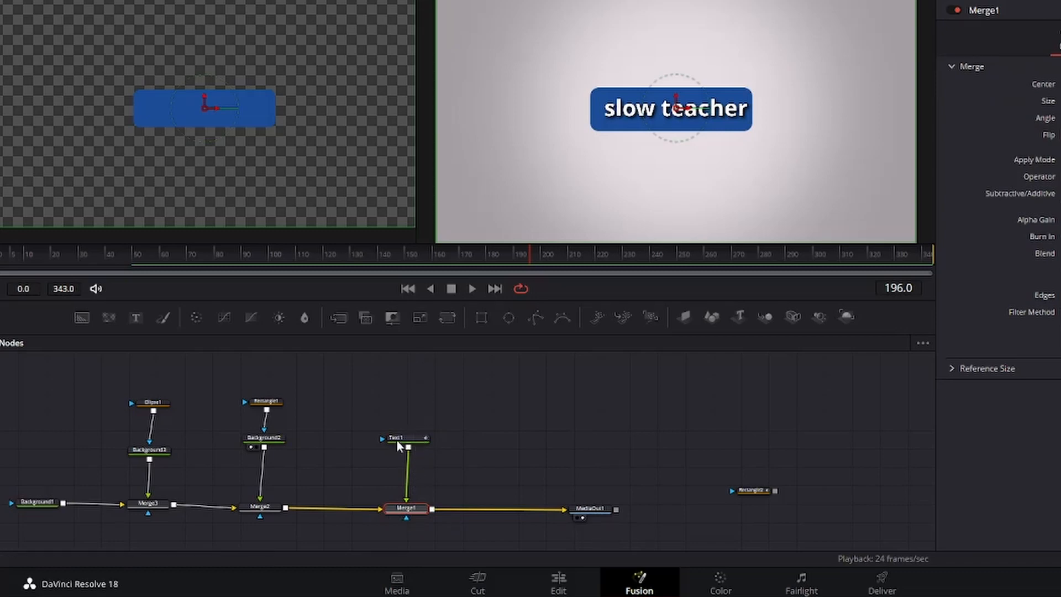
{"action": "left_click_drag", "start_coordinate": [405, 440], "coordinate": [410, 466]}
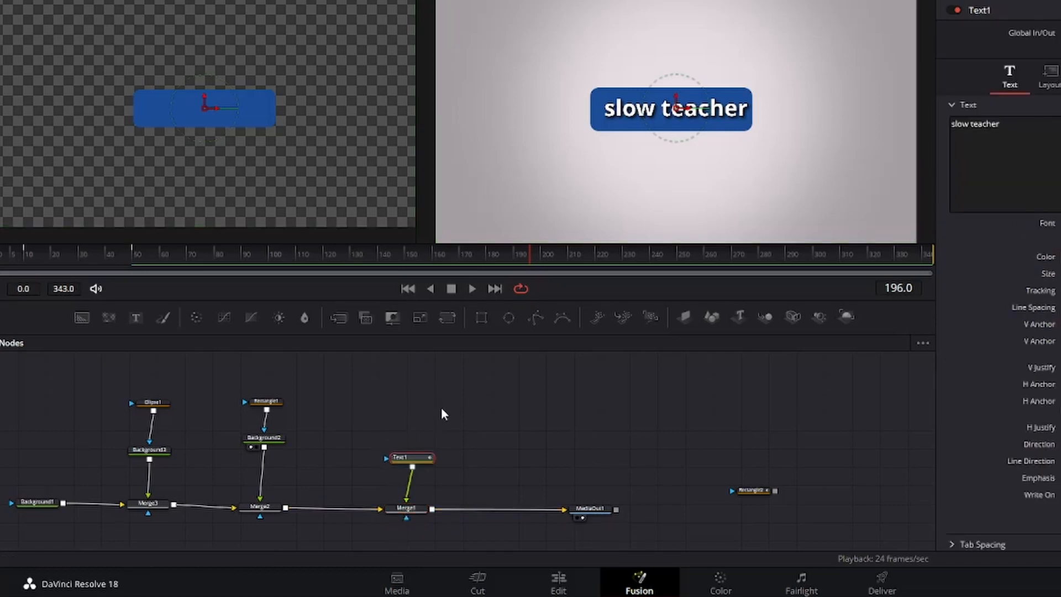
{"action": "left_click", "coordinate": [409, 512]}
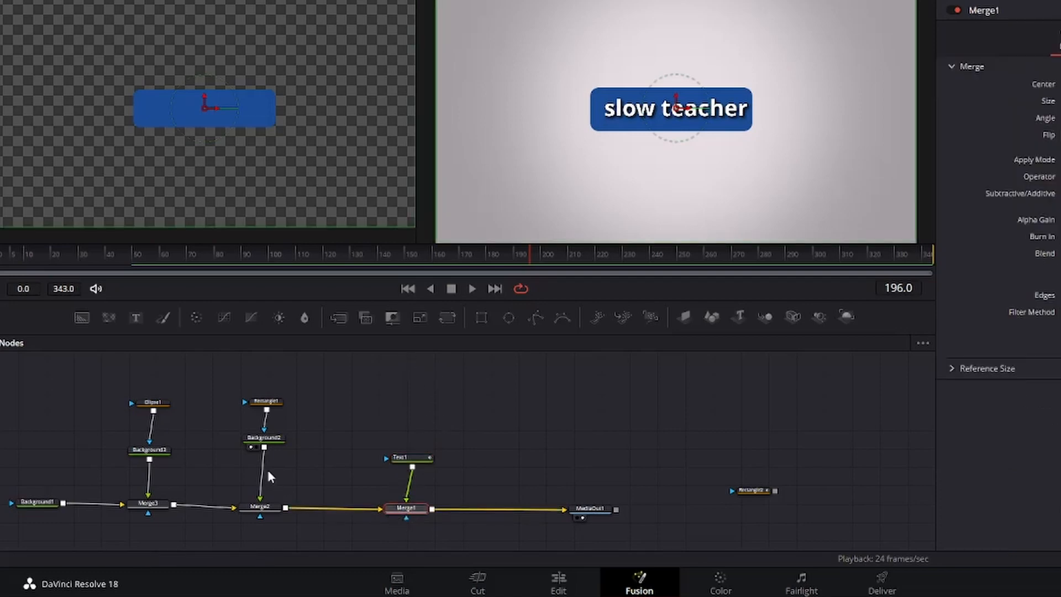
{"action": "left_click", "coordinate": [261, 508]}
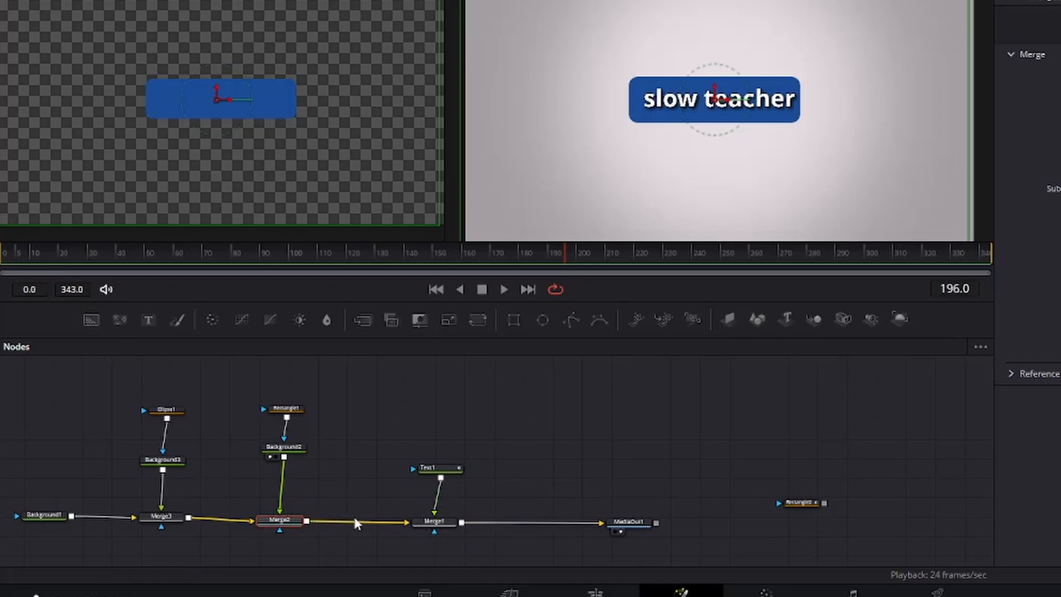
- Detach the Text1 node from Merge1 and connect its output to Background2's output through a new merge node
{"action": "left_click_drag", "start_coordinate": [434, 513], "coordinate": [226, 475]}
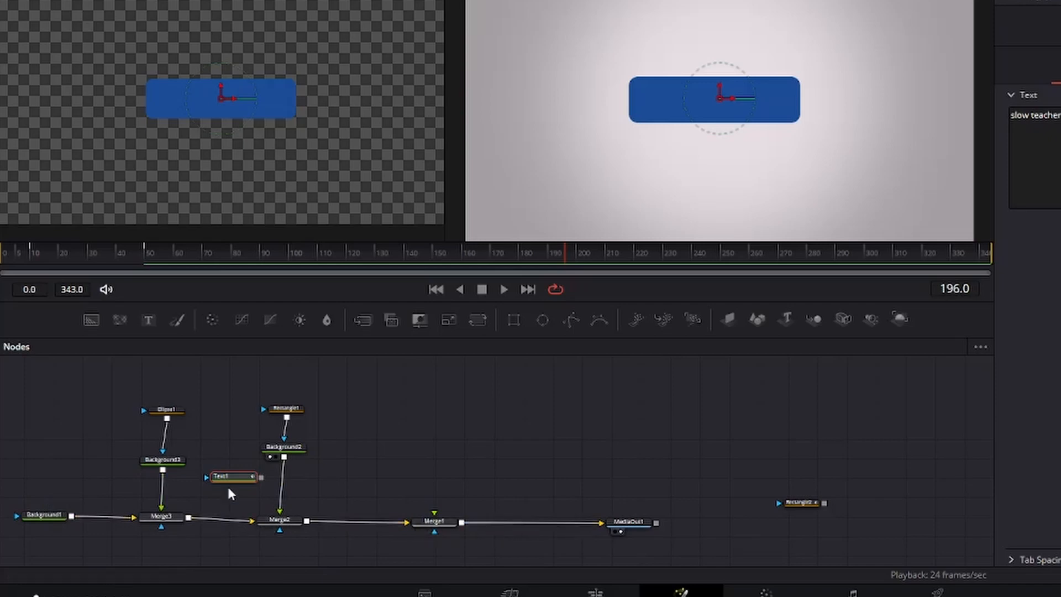
{"action": "left_click_drag", "start_coordinate": [227, 479], "coordinate": [214, 391]}
{"action": "mouse_move", "coordinate": [227, 491]}
{"action": "left_mouse_down"}
{"action": "mouse_move", "coordinate": [227, 476]}
{"action": "mouse_move", "coordinate": [224, 486]}
{"action": "left_mouse_up"}
{"action": "left_click_drag", "start_coordinate": [280, 463], "coordinate": [283, 460]}
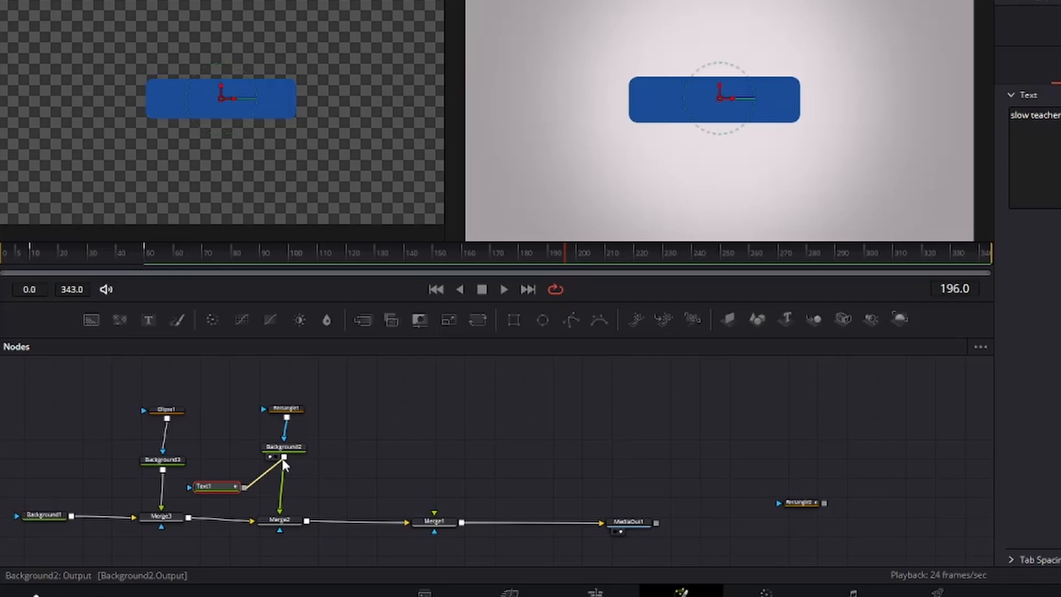
{"action": "left_click_drag", "start_coordinate": [283, 460], "coordinate": [284, 459]}
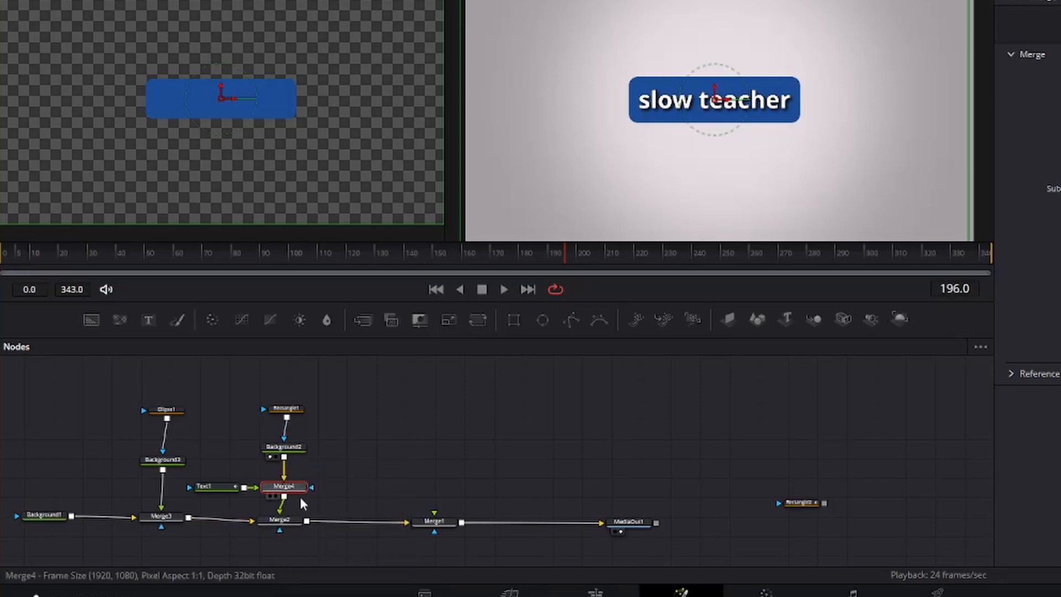
- Move the text and blue box up together using Merge2, to a center of about X 0.486, Y 0.527
{"action": "left_click", "coordinate": [280, 520]}
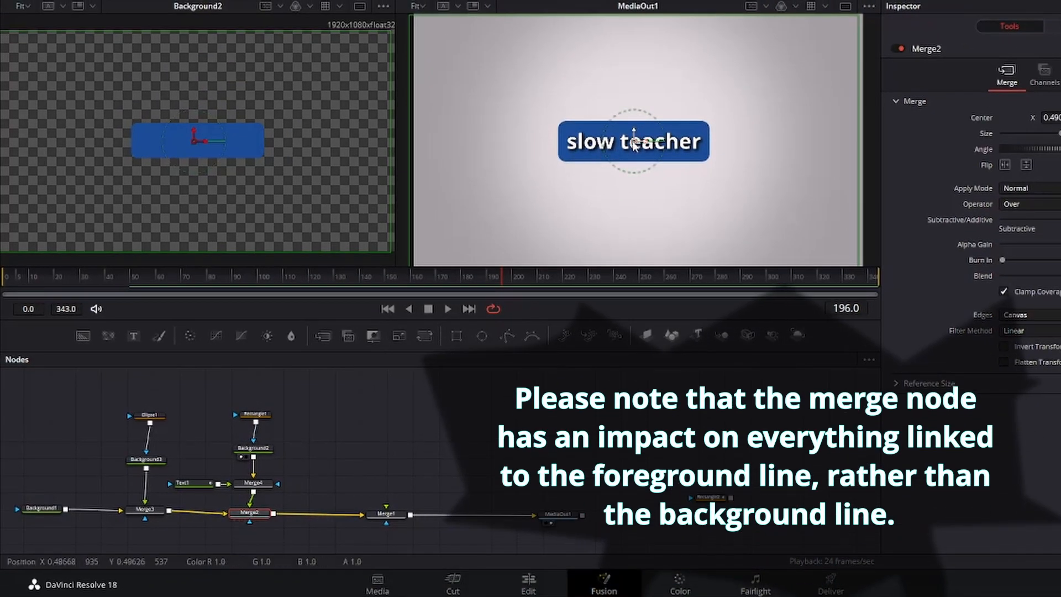
{"action": "mouse_move", "coordinate": [633, 140]}
{"action": "left_mouse_down"}
{"action": "mouse_move", "coordinate": [631, 209]}
{"action": "mouse_move", "coordinate": [633, 124]}
{"action": "left_mouse_up"}
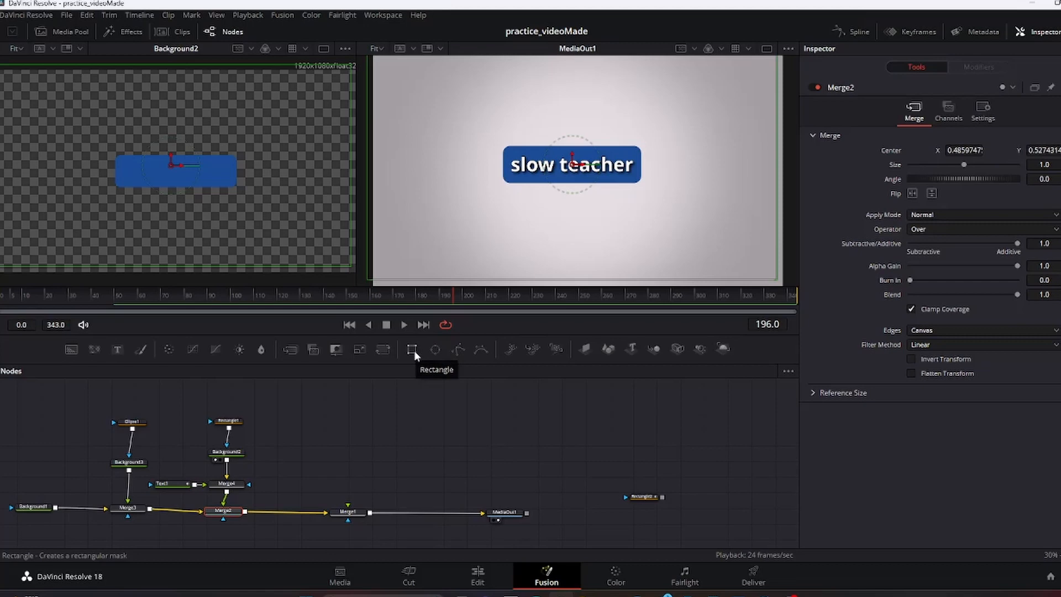
- Add a Rectangle mask node, connect it to Merge2's effect mask input, and place it directly below Merge2
{"action": "left_click_drag", "start_coordinate": [413, 349], "coordinate": [169, 529]}
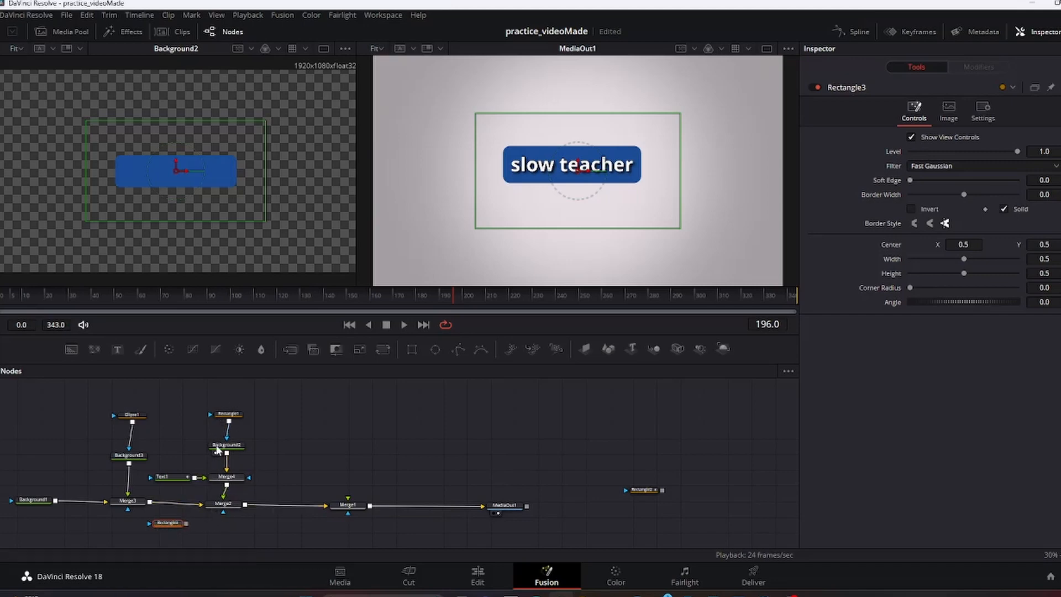
{"action": "left_click", "coordinate": [224, 506]}
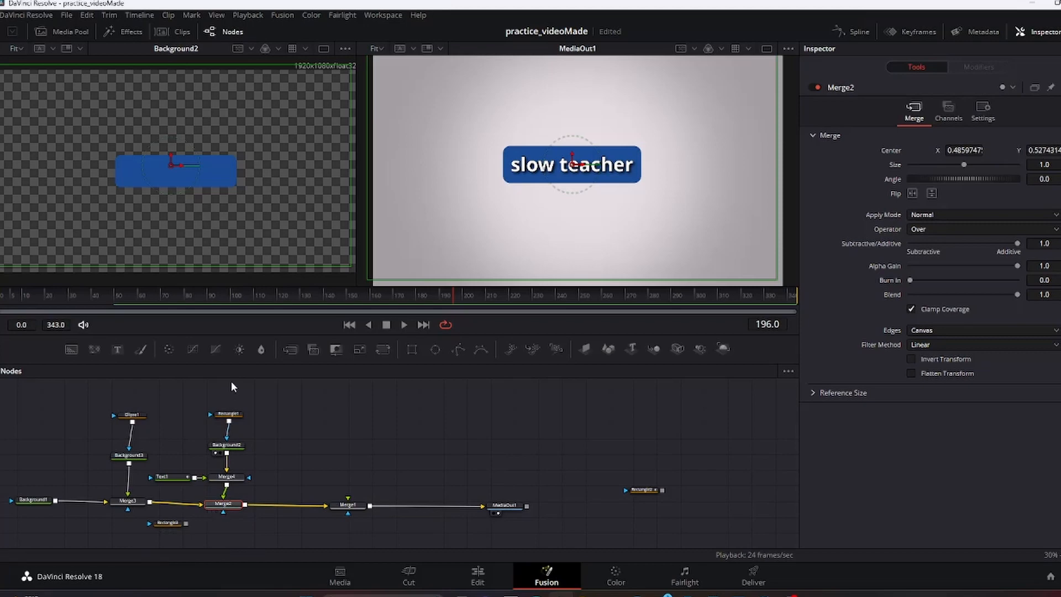
{"action": "left_click_drag", "start_coordinate": [185, 523], "coordinate": [224, 513]}
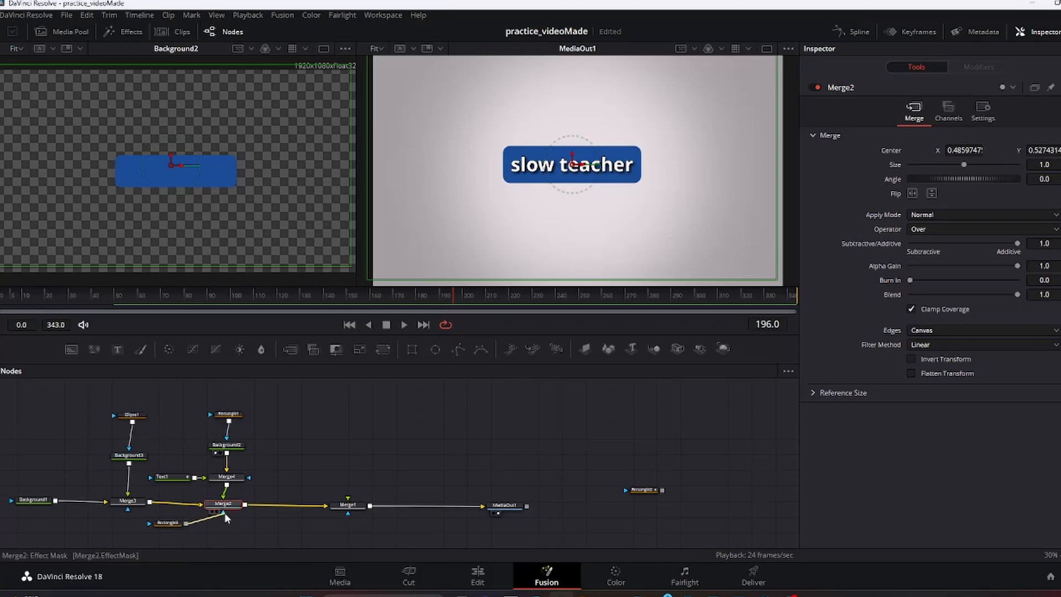
{"action": "left_click_drag", "start_coordinate": [224, 513], "coordinate": [224, 513]}
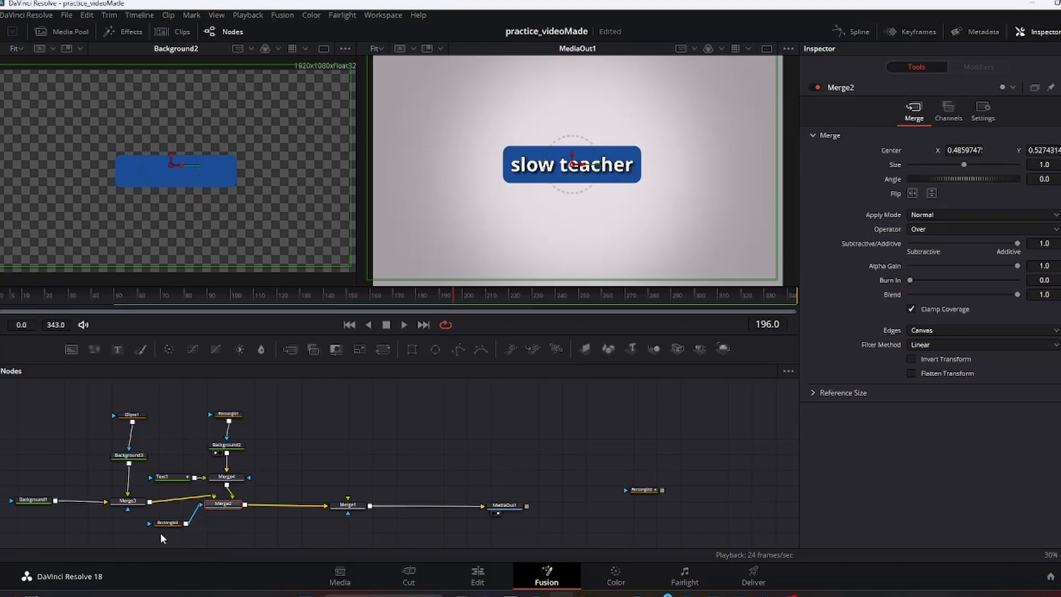
{"action": "left_click_drag", "start_coordinate": [165, 526], "coordinate": [219, 536]}
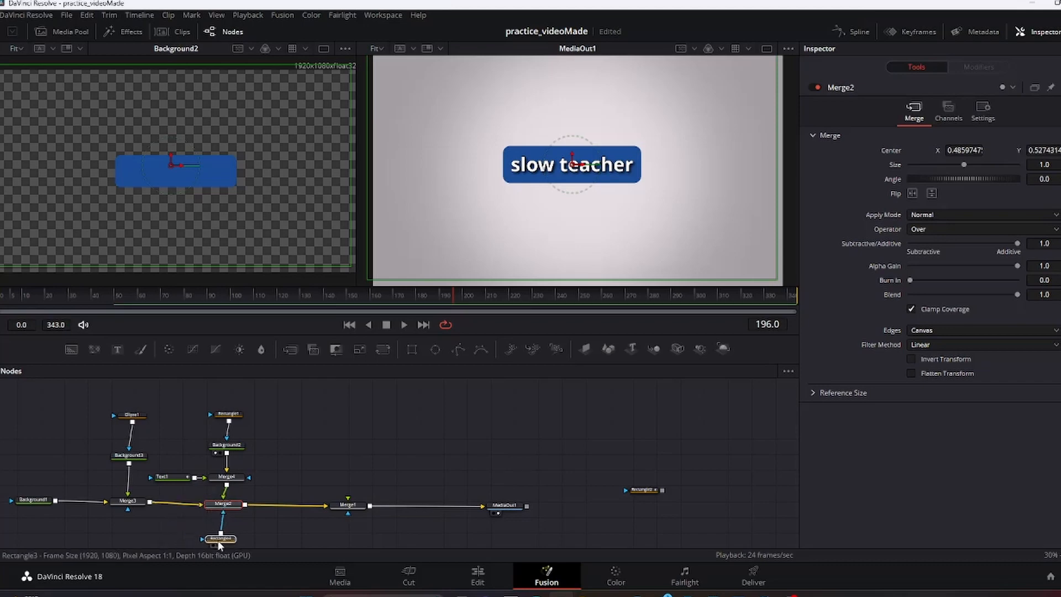
- Move the new rectangle mask away from the title and back over it, to a center of about X 0.468, Y 0.525
{"action": "left_click", "coordinate": [217, 539]}
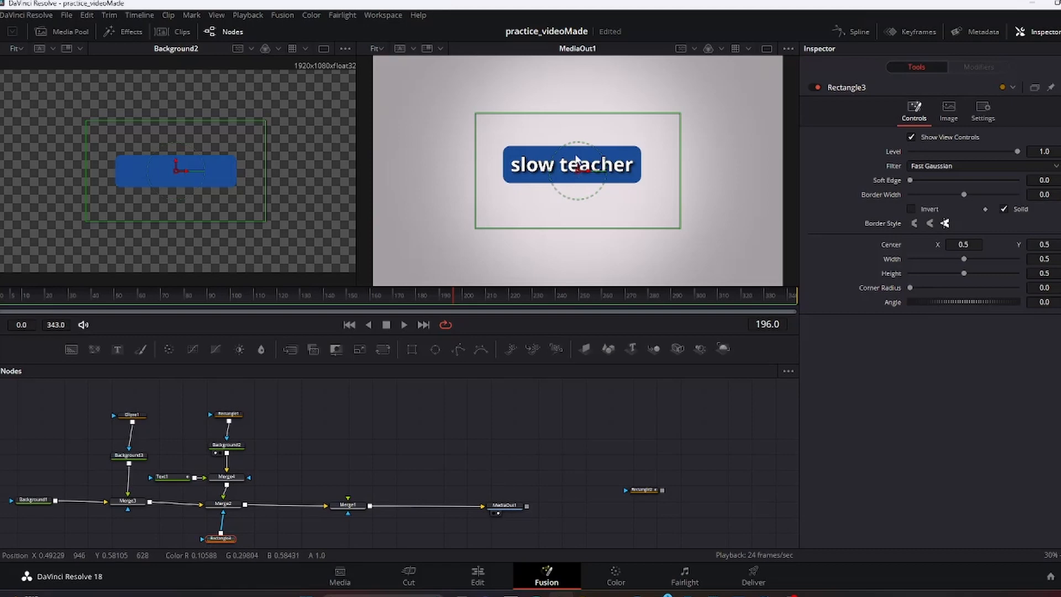
{"action": "left_click_drag", "start_coordinate": [586, 174], "coordinate": [755, 175]}
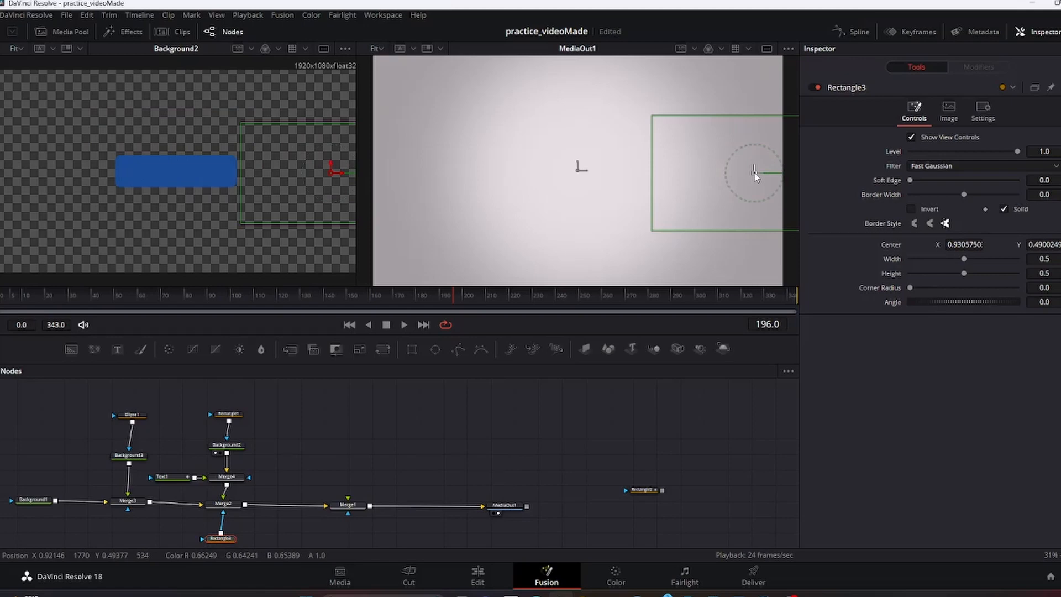
{"action": "left_click_drag", "start_coordinate": [755, 175], "coordinate": [567, 168]}
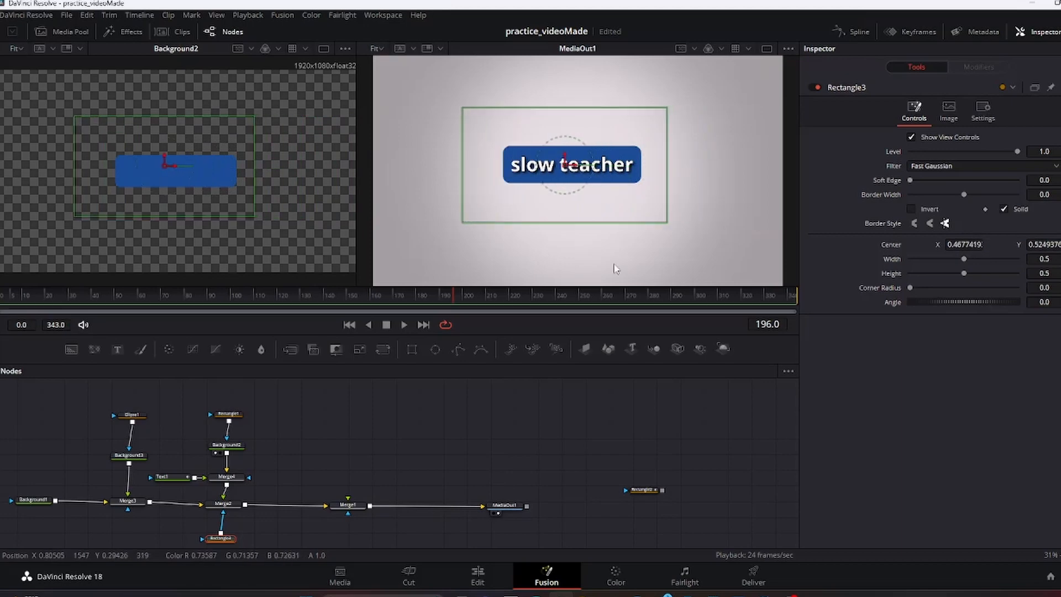
- Keyframe the rectangle mask's width at 0.5 on frame 120 and at 0.0 on frame 140
{"action": "left_click_drag", "start_coordinate": [460, 298], "coordinate": [366, 310]}
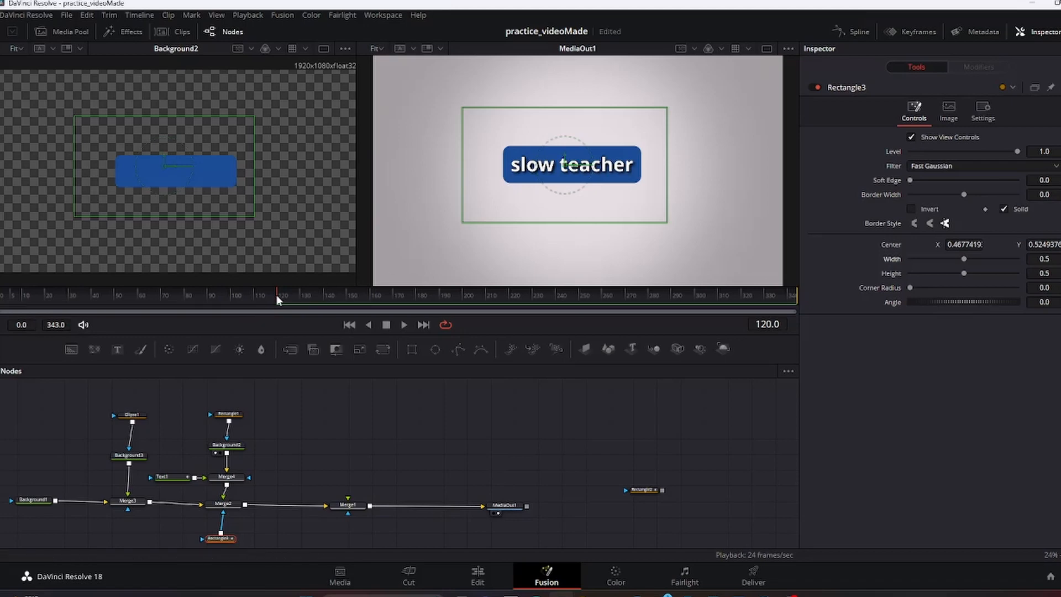
{"action": "left_click_drag", "start_coordinate": [276, 294], "coordinate": [325, 301]}
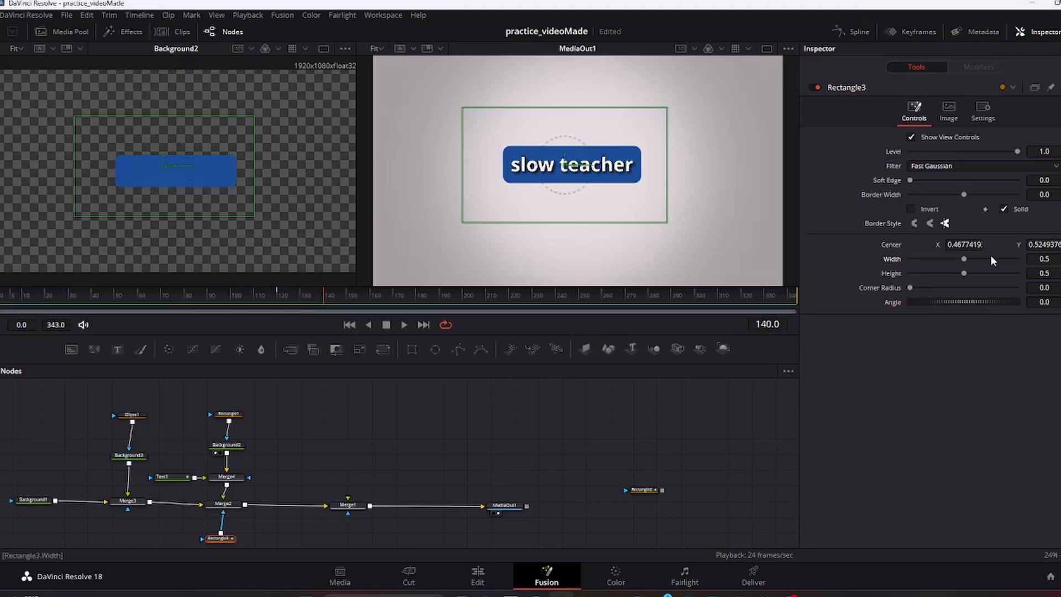
{"action": "left_click", "coordinate": [1037, 259]}
{"action": "type", "text": "0.472"}
{"action": "key", "text": "Return"}
{"action": "left_click_drag", "start_coordinate": [960, 259], "coordinate": [909, 259]}
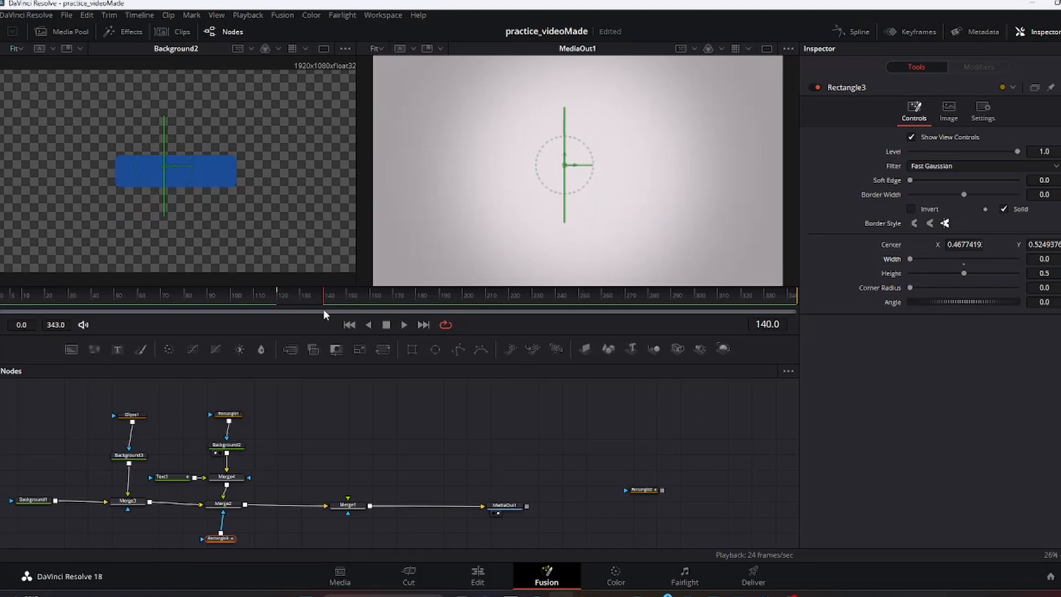
- Keyframe the rectangle mask's width at 0.0 on frame 181 and at 0.5 on frame 200
{"action": "mouse_move", "coordinate": [320, 302]}
{"action": "left_mouse_down"}
{"action": "mouse_move", "coordinate": [278, 301]}
{"action": "mouse_move", "coordinate": [325, 303]}
{"action": "left_mouse_up"}
{"action": "left_click_drag", "start_coordinate": [328, 304], "coordinate": [393, 304]}
{"action": "left_click_drag", "start_coordinate": [361, 298], "coordinate": [385, 300]}
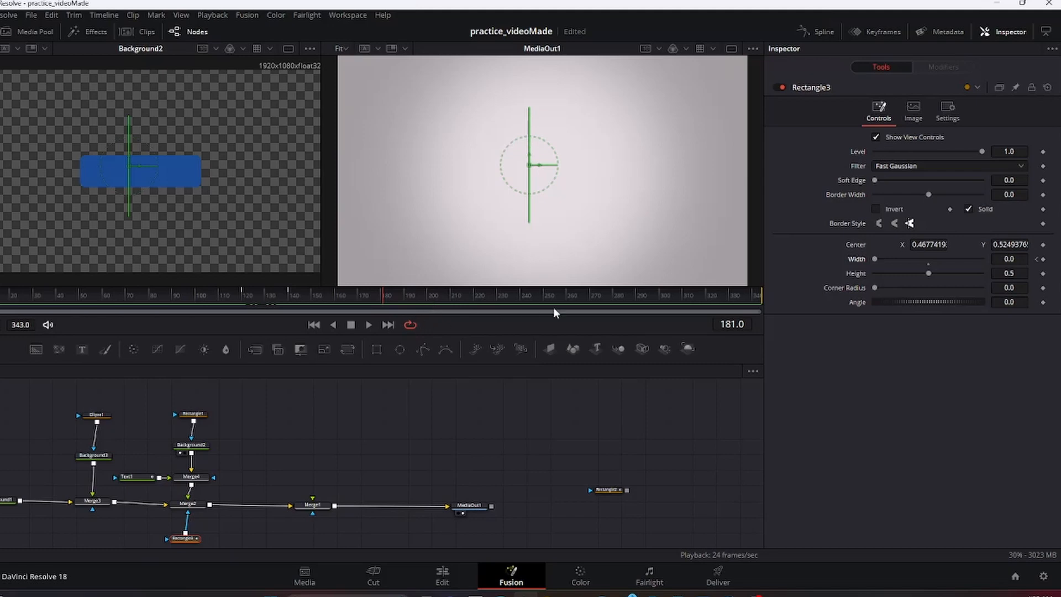
{"action": "left_click", "coordinate": [1042, 259]}
{"action": "left_click_drag", "start_coordinate": [382, 300], "coordinate": [429, 307]}
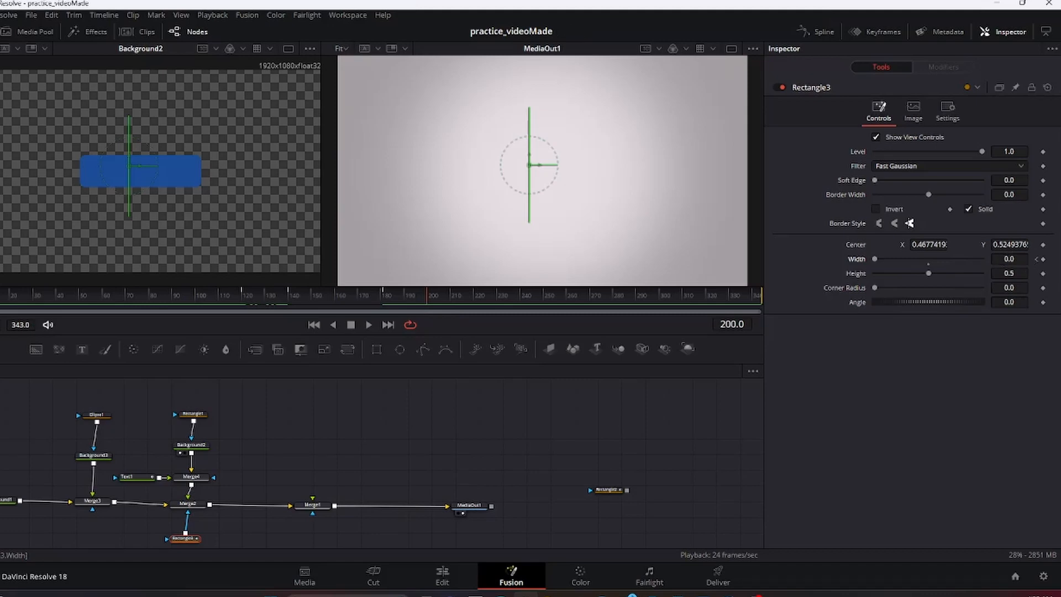
{"action": "left_click_drag", "start_coordinate": [1009, 259], "coordinate": [1041, 259]}
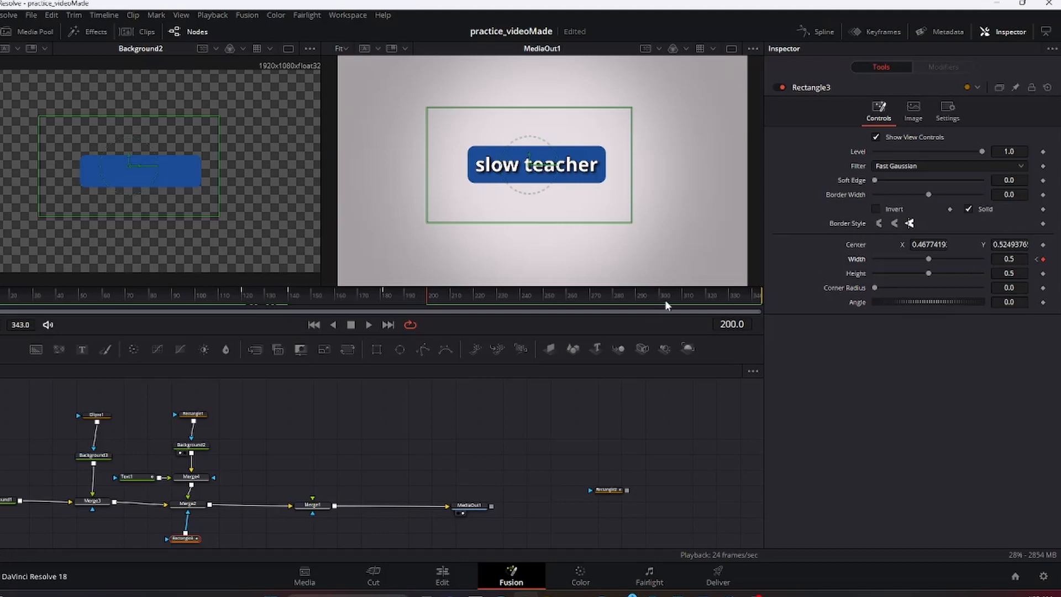
- Play back the mask animation from frame 96 to check how the title closes and reopens
{"action": "left_click_drag", "start_coordinate": [429, 295], "coordinate": [186, 298]}
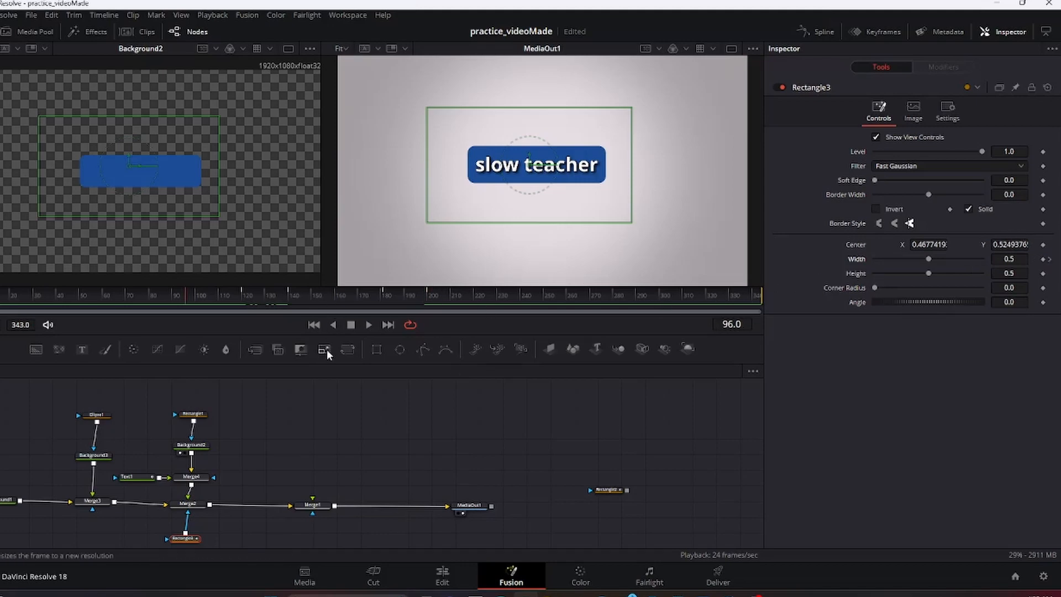
{"action": "left_click", "coordinate": [367, 326]}
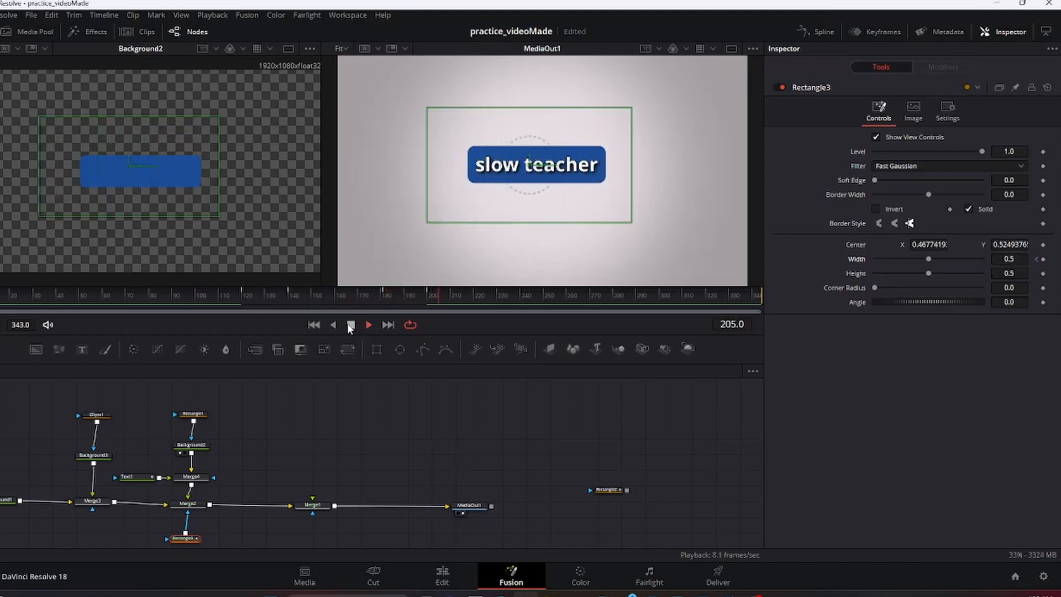
- Stop the playback, add the blackcircle1.png image to the node graph near Background3, and show it in the first viewer
{"action": "left_click", "coordinate": [351, 326]}
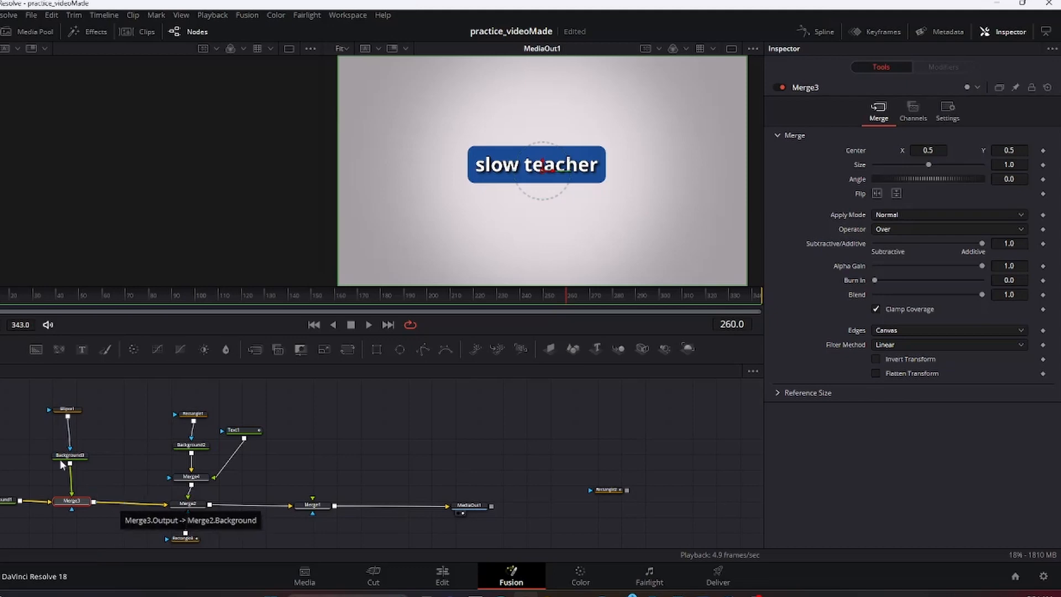
{"action": "left_click", "coordinate": [36, 31]}
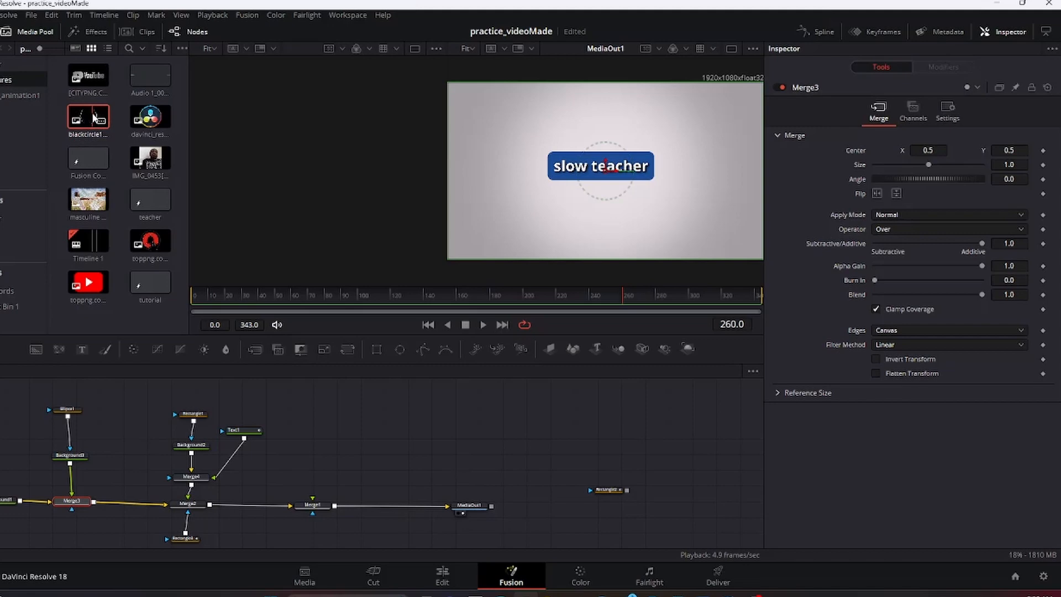
{"action": "left_click_drag", "start_coordinate": [94, 118], "coordinate": [116, 431]}
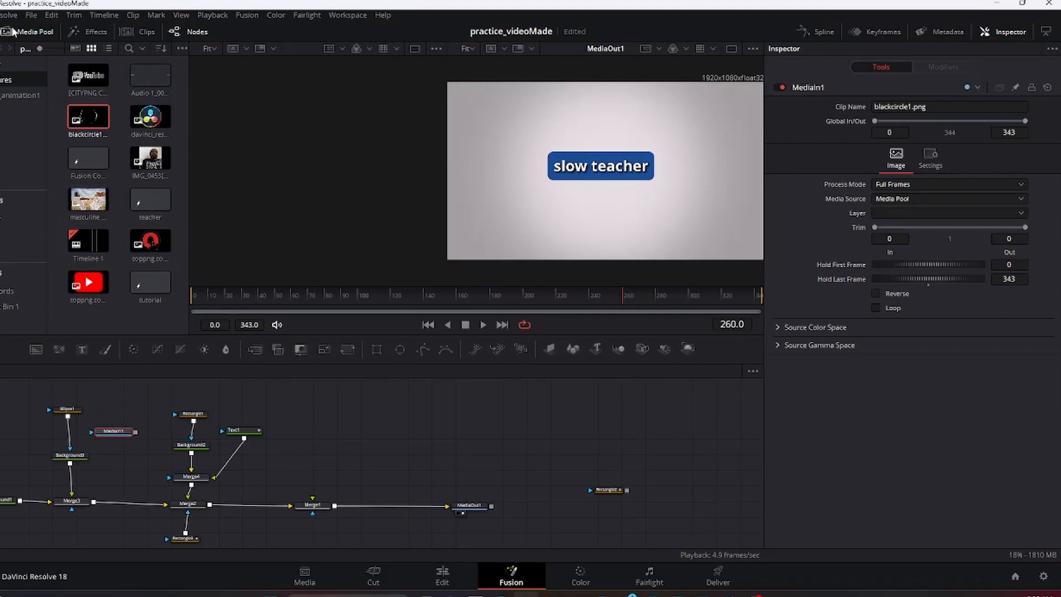
{"action": "left_click", "coordinate": [35, 31]}
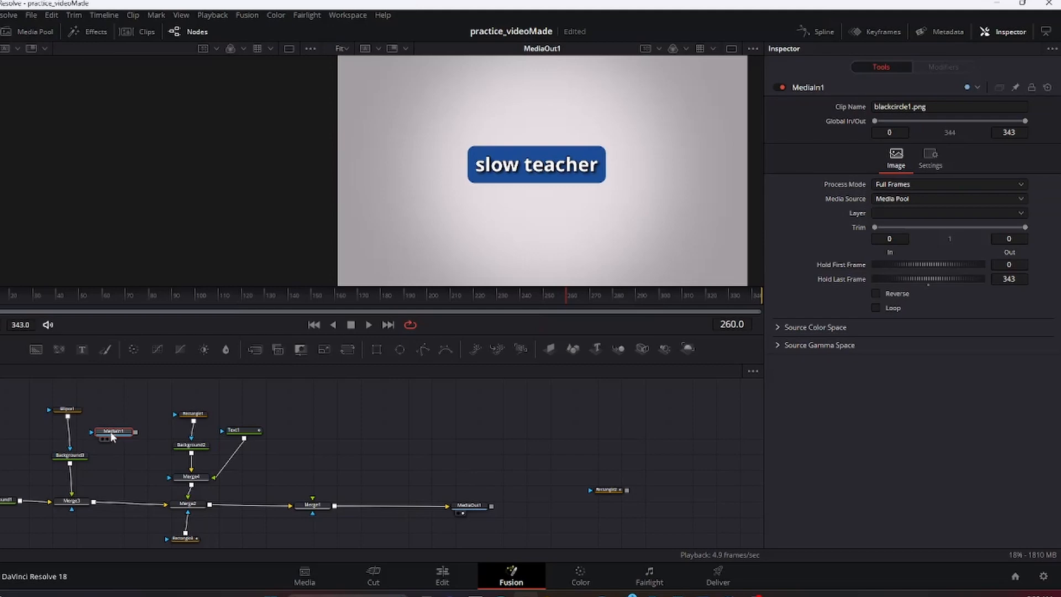
{"action": "key", "text": "1"}
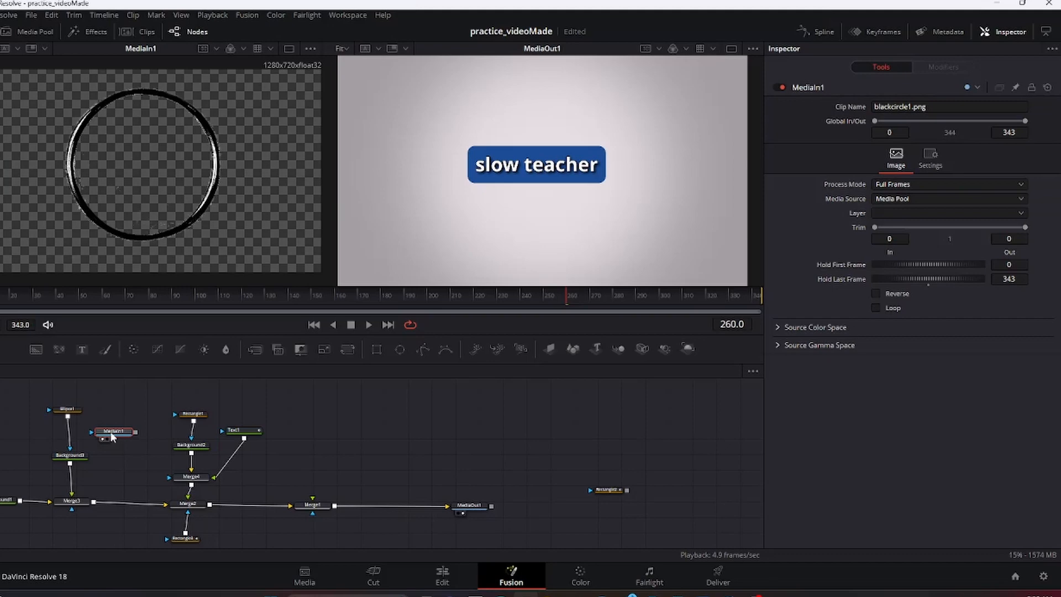
{"action": "key", "text": "ctrl+s"}
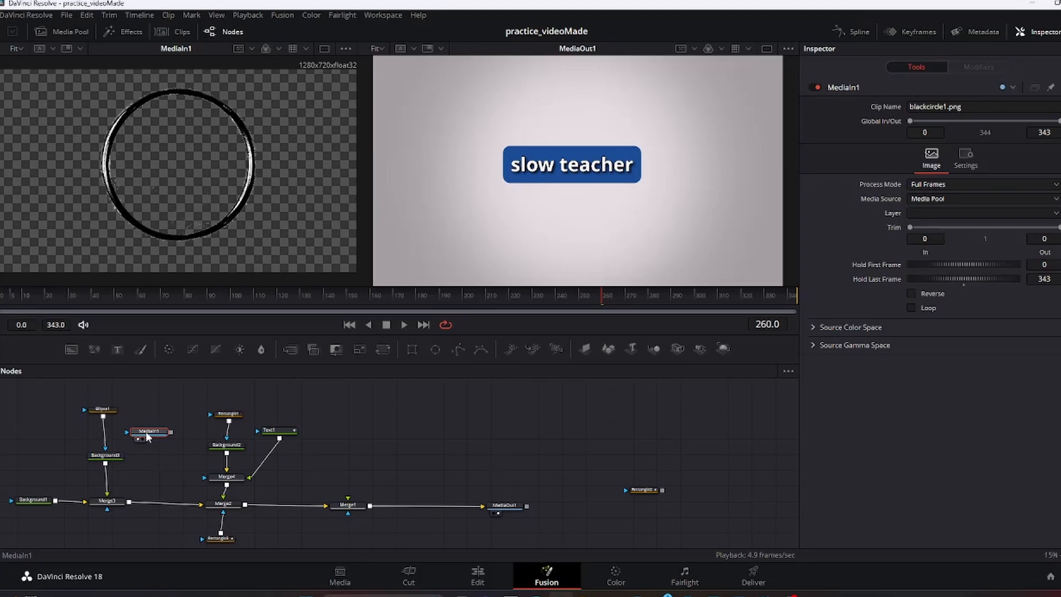
- Rename the image node as circle_img and merge its output over the output of Merge3
{"action": "key", "text": "F2"}
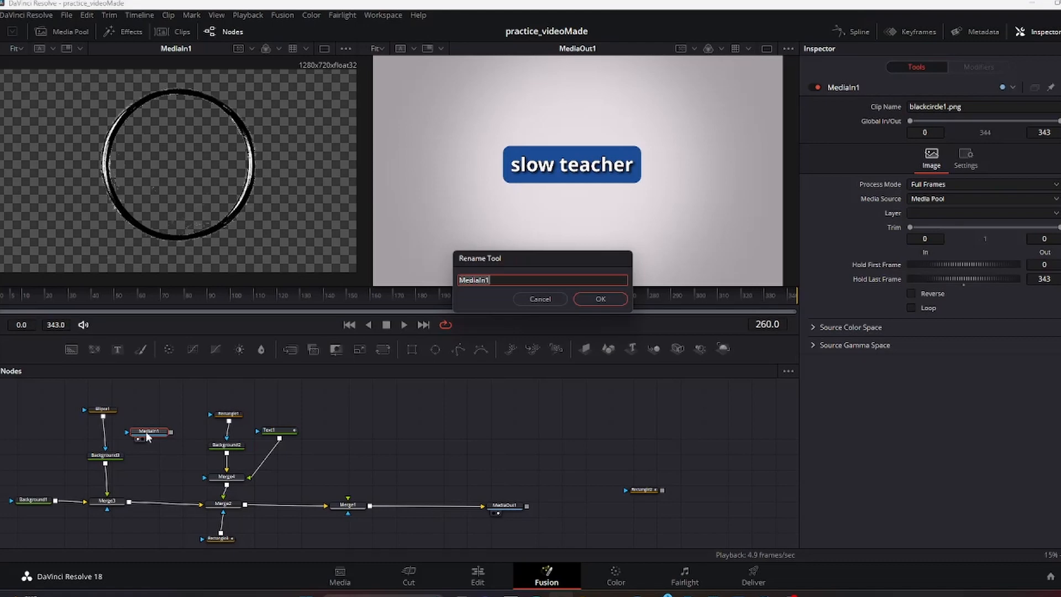
{"action": "type", "text": "circle_img"}
{"action": "left_click", "coordinate": [591, 298]}
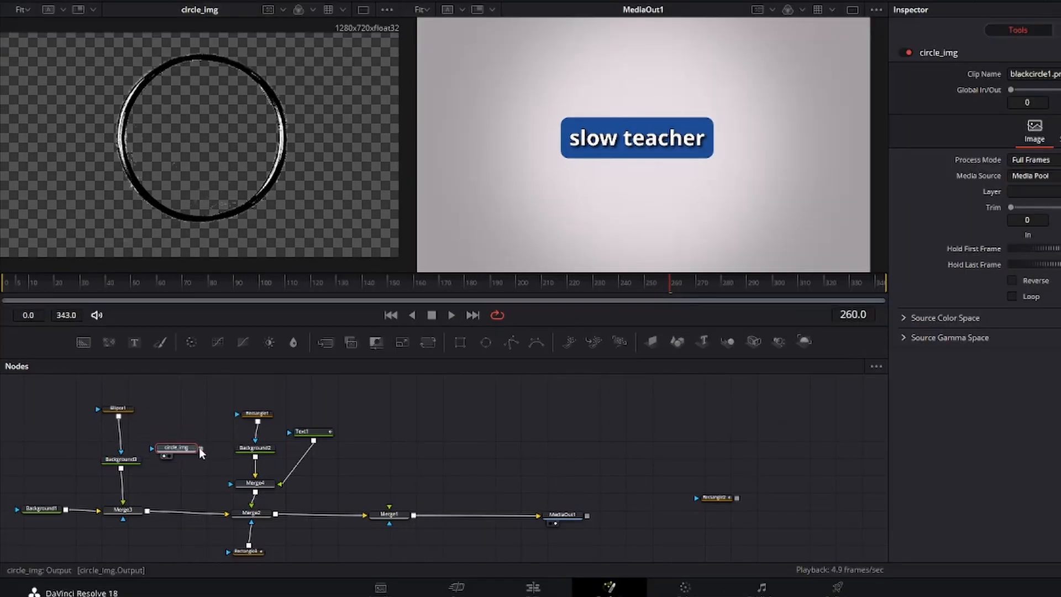
{"action": "left_click_drag", "start_coordinate": [202, 449], "coordinate": [146, 513]}
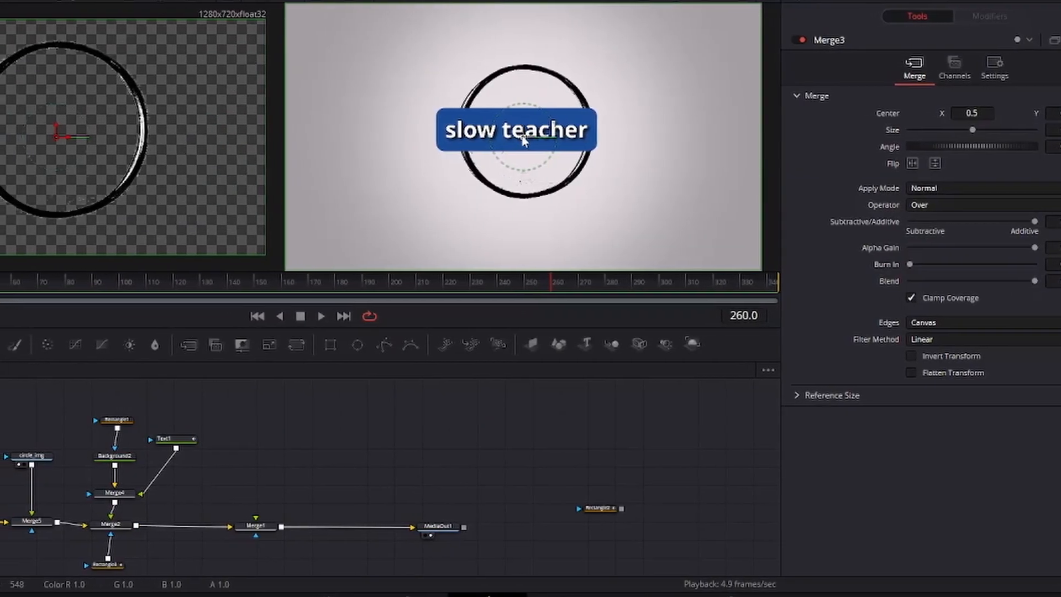
- Scale the circle image to 1.324 in Merge5 and center it around the title at about X 0.479, Y 0.5
{"action": "left_click_drag", "start_coordinate": [517, 137], "coordinate": [544, 141]}
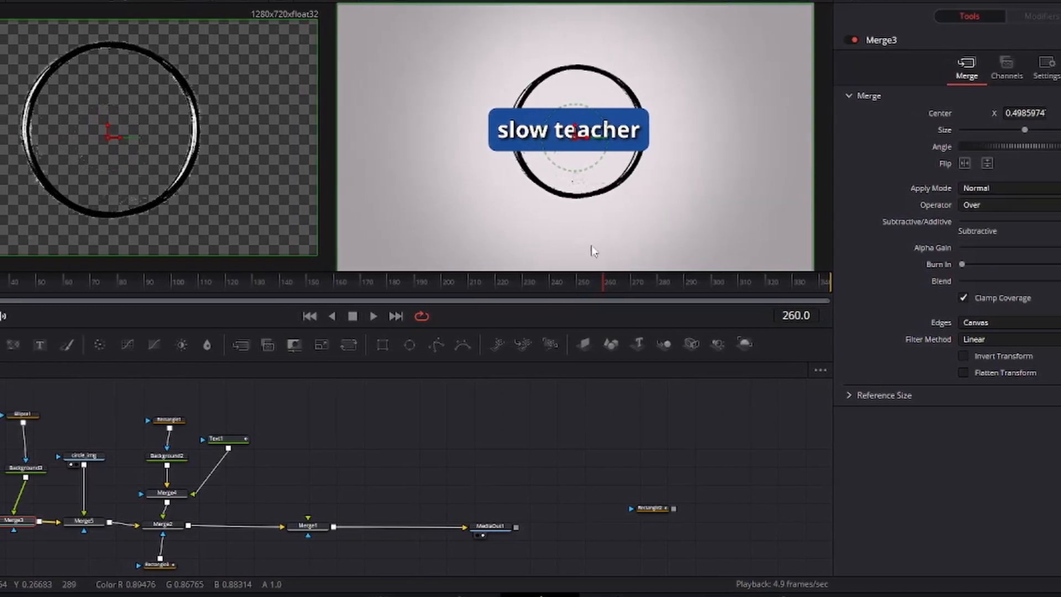
{"action": "key", "text": "ctrl+z"}
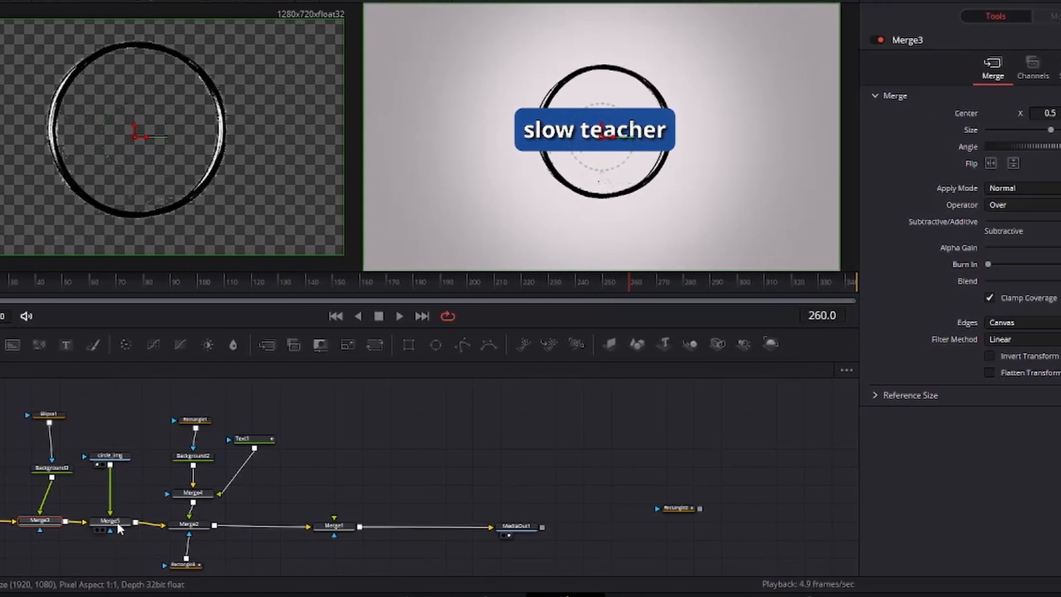
{"action": "left_click", "coordinate": [110, 526]}
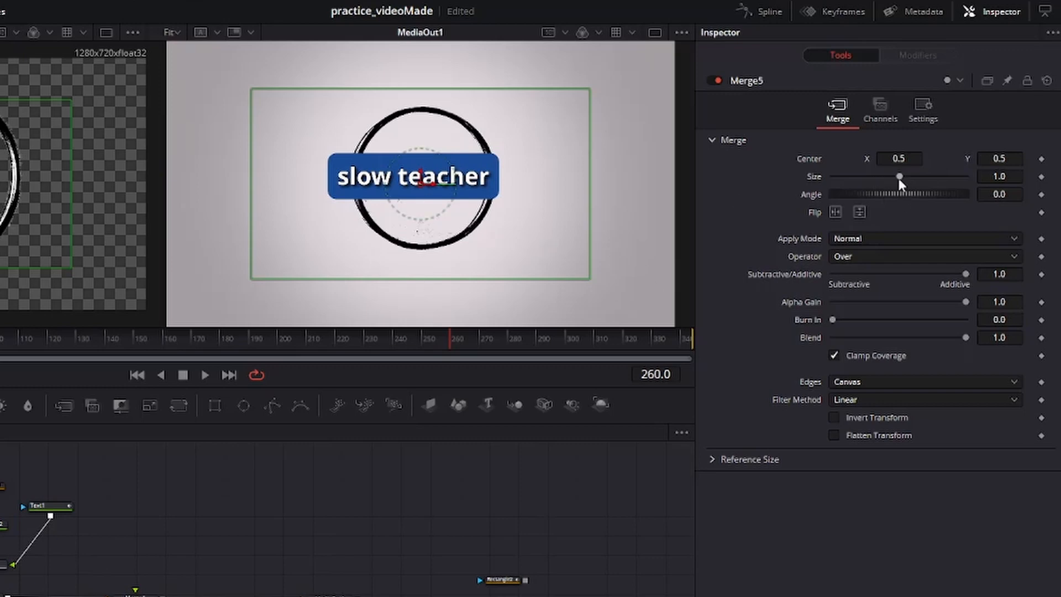
{"action": "left_click_drag", "start_coordinate": [900, 177], "coordinate": [903, 175]}
{"action": "left_click_drag", "start_coordinate": [421, 181], "coordinate": [414, 181]}
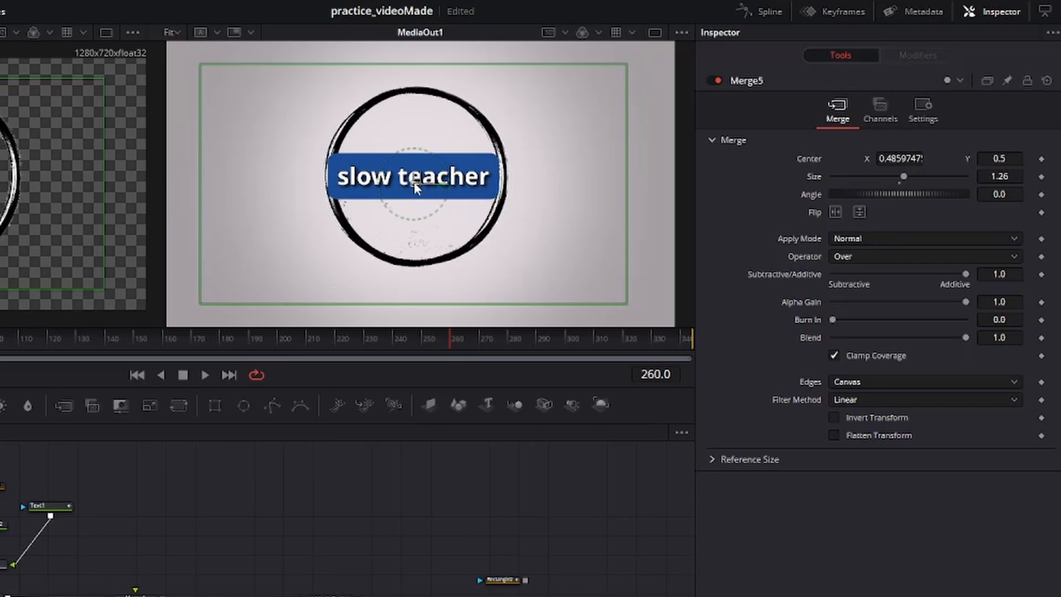
{"action": "left_click_drag", "start_coordinate": [993, 177], "coordinate": [1009, 176]}
{"action": "left_click_drag", "start_coordinate": [419, 189], "coordinate": [415, 190]}
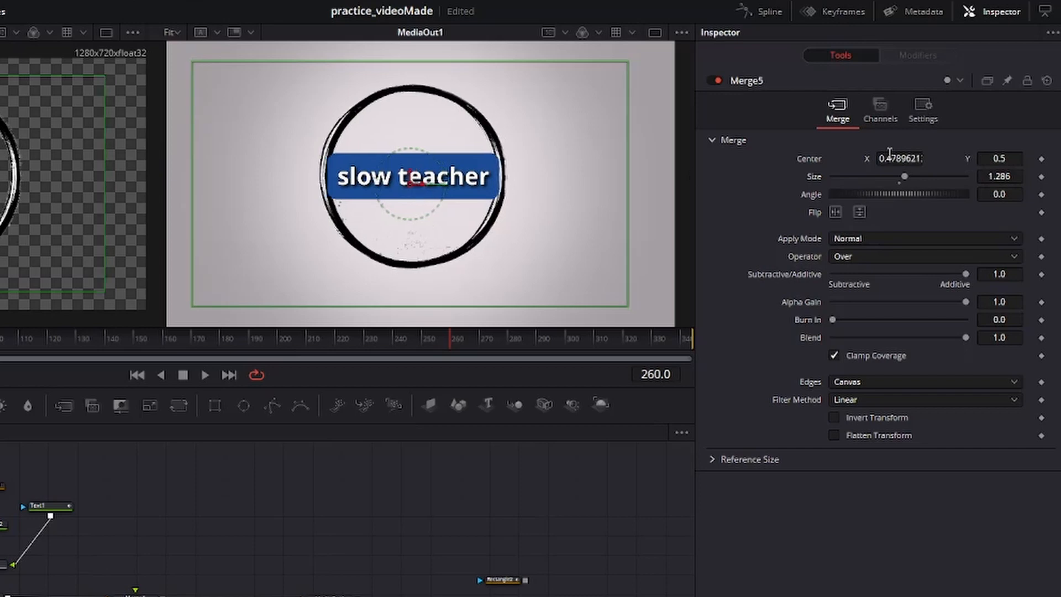
{"action": "left_click_drag", "start_coordinate": [993, 176], "coordinate": [1013, 176]}
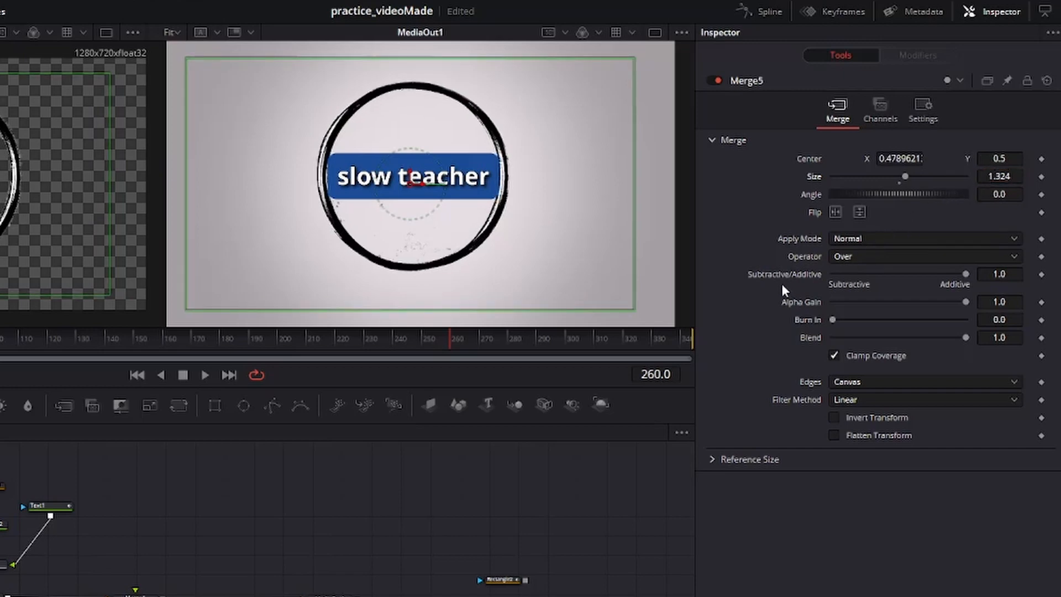
{"action": "key", "text": "ctrl+s"}
- Keyframe the circle's Merge5 size at 1.324 on frame 250 and at 0.0 on frame 200
{"action": "left_click_drag", "start_coordinate": [452, 345], "coordinate": [423, 346]}
{"action": "left_click", "coordinate": [1041, 177]}
{"action": "left_click_drag", "start_coordinate": [421, 343], "coordinate": [279, 342]}
{"action": "left_click_drag", "start_coordinate": [904, 177], "coordinate": [796, 195]}
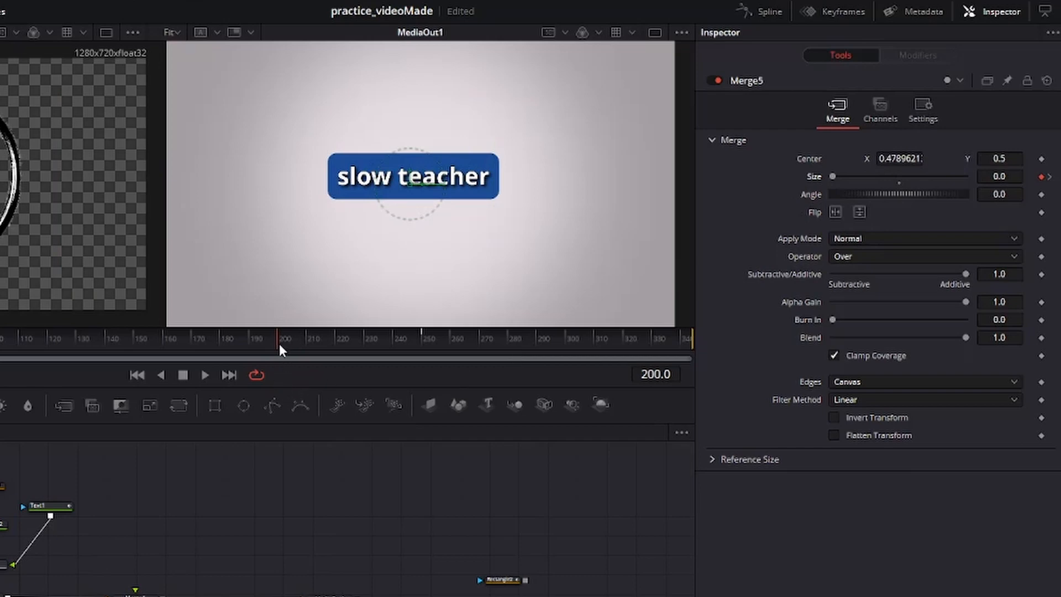
{"action": "mouse_move", "coordinate": [277, 340]}
{"action": "left_mouse_down"}
{"action": "mouse_move", "coordinate": [422, 352]}
{"action": "mouse_move", "coordinate": [418, 344]}
{"action": "mouse_move", "coordinate": [280, 340]}
{"action": "left_mouse_up"}
{"action": "mouse_move", "coordinate": [280, 343]}
{"action": "left_mouse_down"}
{"action": "mouse_move", "coordinate": [267, 342]}
{"action": "mouse_move", "coordinate": [280, 343]}
{"action": "left_mouse_up"}
{"action": "key", "text": "ctrl+s"}
- Keyframe the circle's Merge5 angle at 0.0 on frame 200 and at 360 on frame 250
{"action": "left_click", "coordinate": [1041, 196]}
{"action": "left_click_drag", "start_coordinate": [277, 342], "coordinate": [423, 352]}
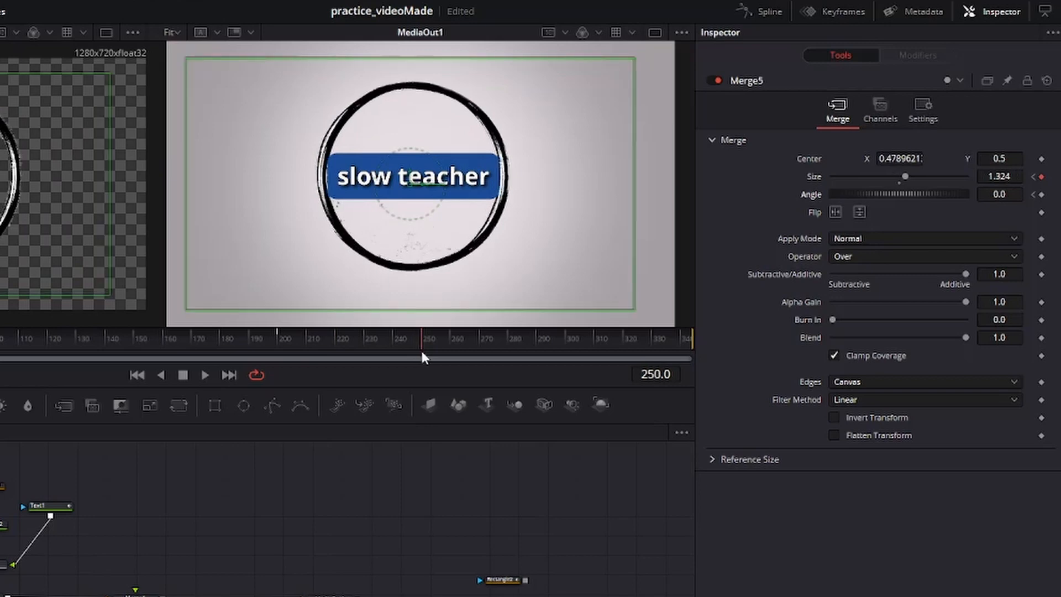
{"action": "left_click", "coordinate": [1007, 194]}
{"action": "key", "text": "BackSpace"}
{"action": "key", "text": "BackSpace"}
{"action": "key", "text": "BackSpace"}
{"action": "type", "text": "360"}
{"action": "key", "text": "Return"}
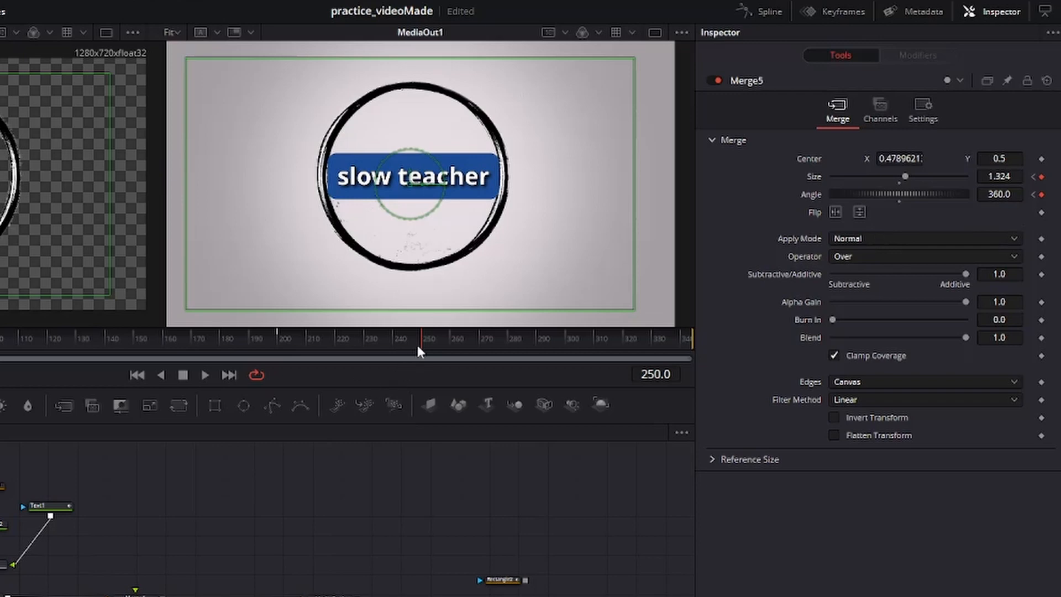
- Play back the circle's growing and rotating animation from frame 197, stop it, and save the project
{"action": "left_click_drag", "start_coordinate": [416, 345], "coordinate": [266, 366]}
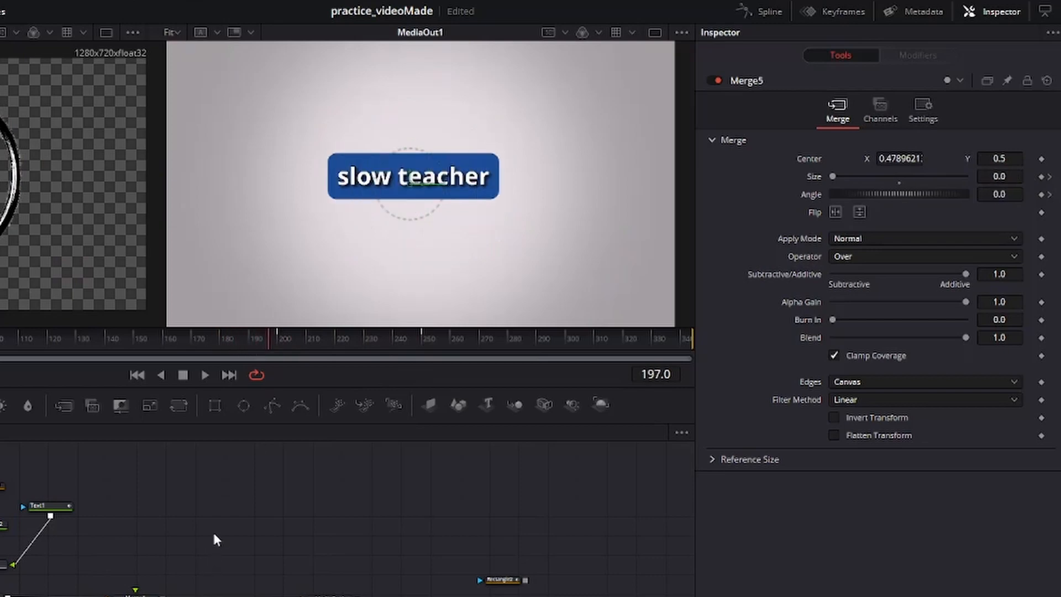
{"action": "left_click", "coordinate": [205, 375]}
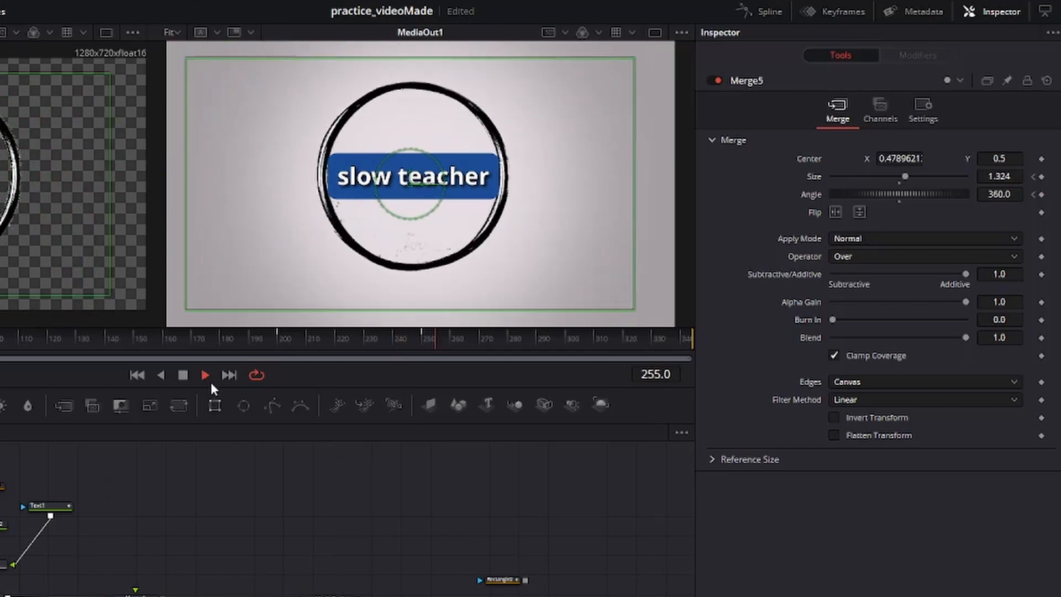
{"action": "left_click", "coordinate": [183, 375]}
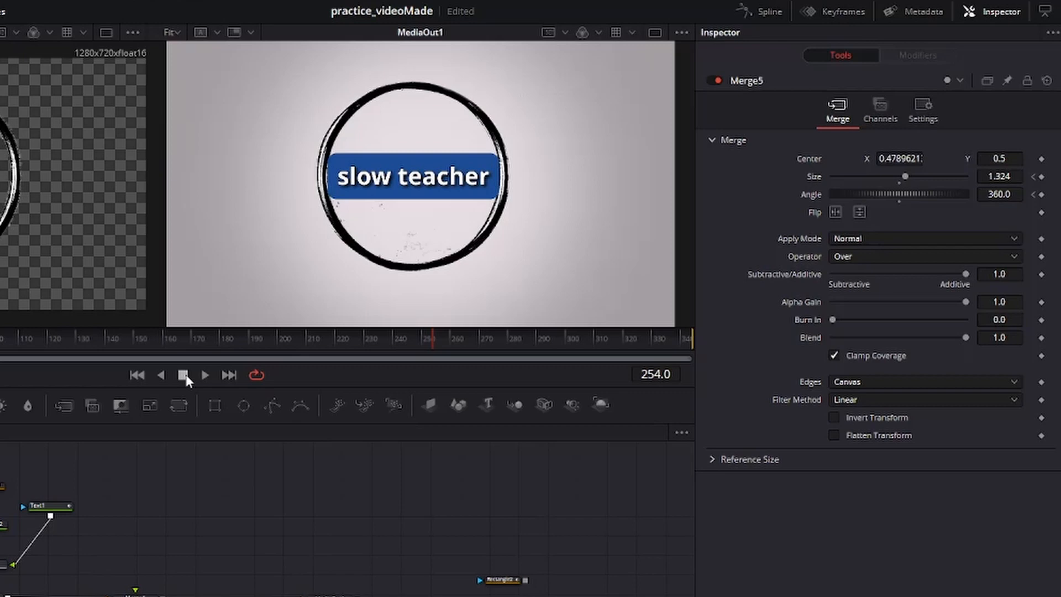
{"action": "key", "text": "ctrl+s"}
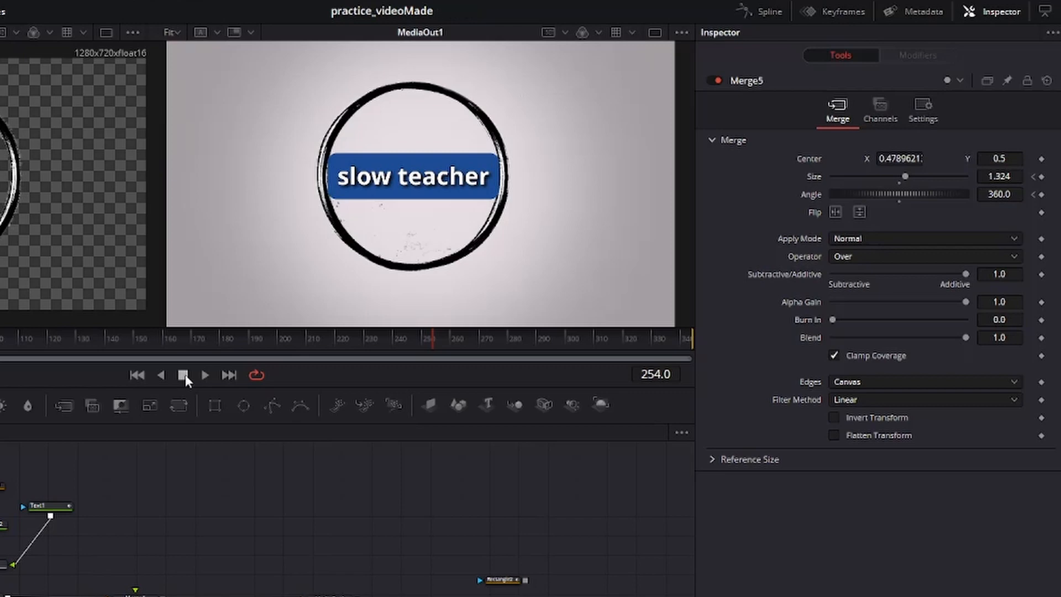